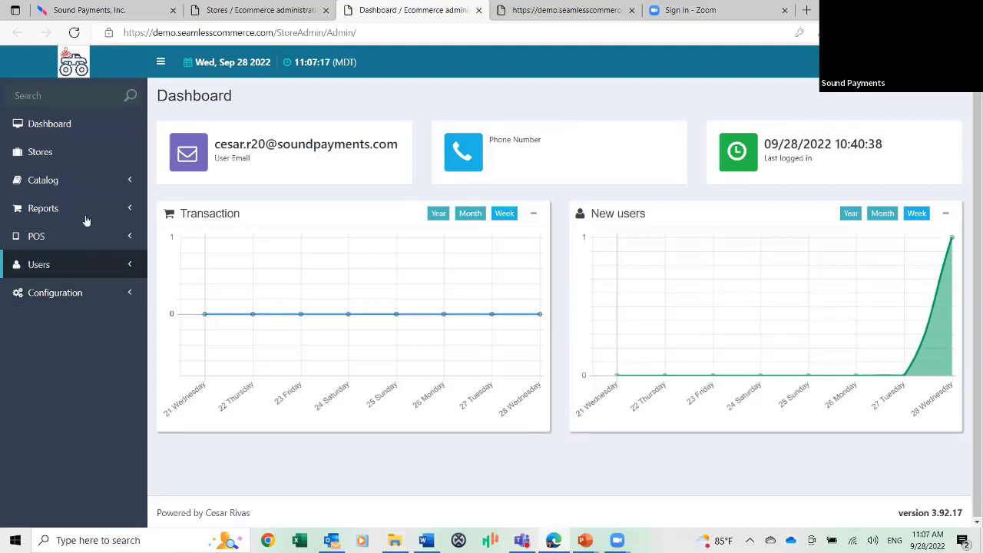
Open Catalog > Products and scroll the Truck Munch items, including Chicken Burrito at $9.99
click(70, 185)
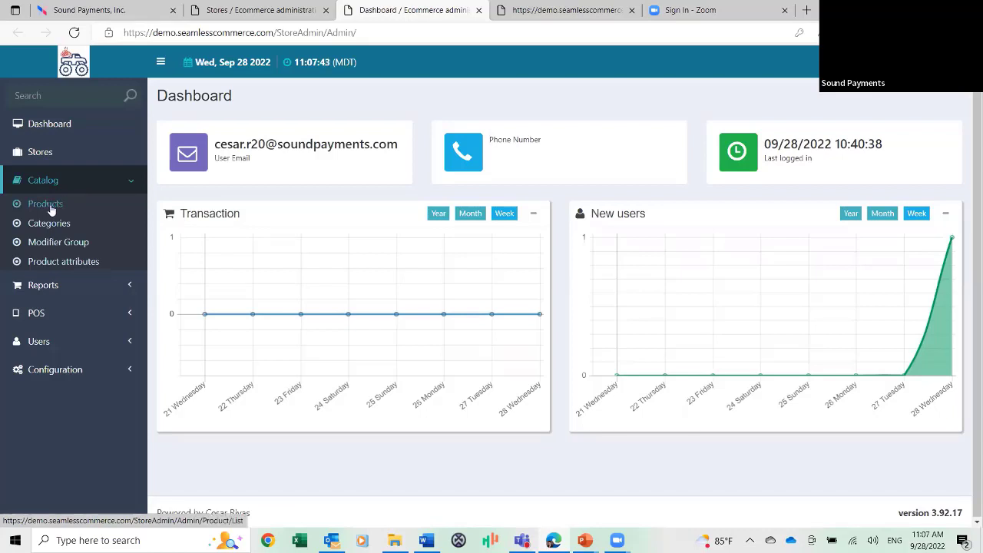
click(51, 208)
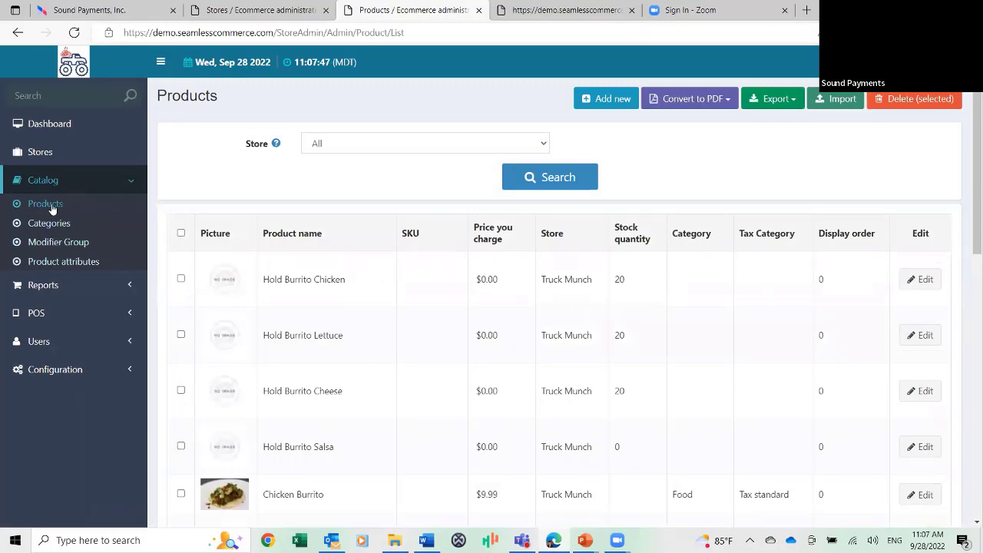
scroll(607, 261, down, 3)
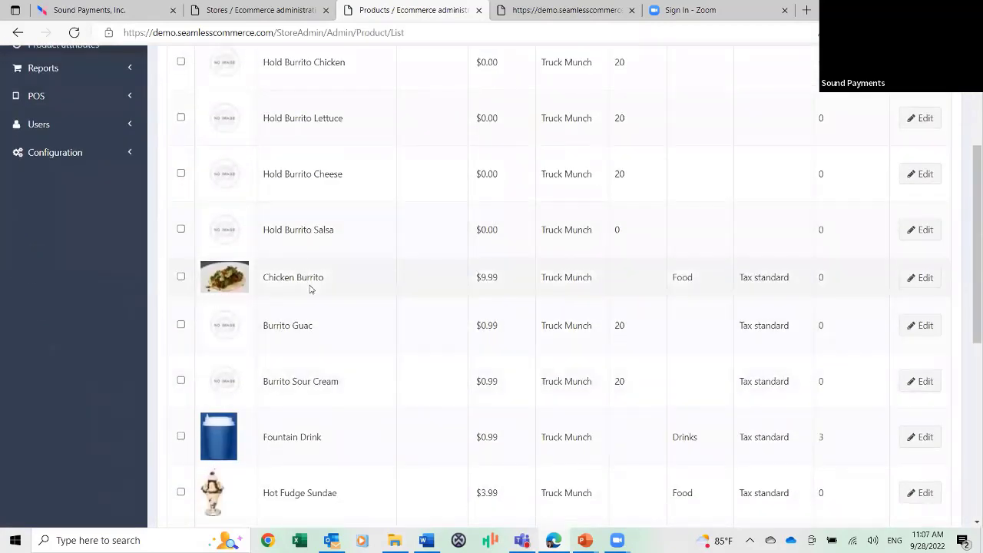
scroll(318, 292, down, 3)
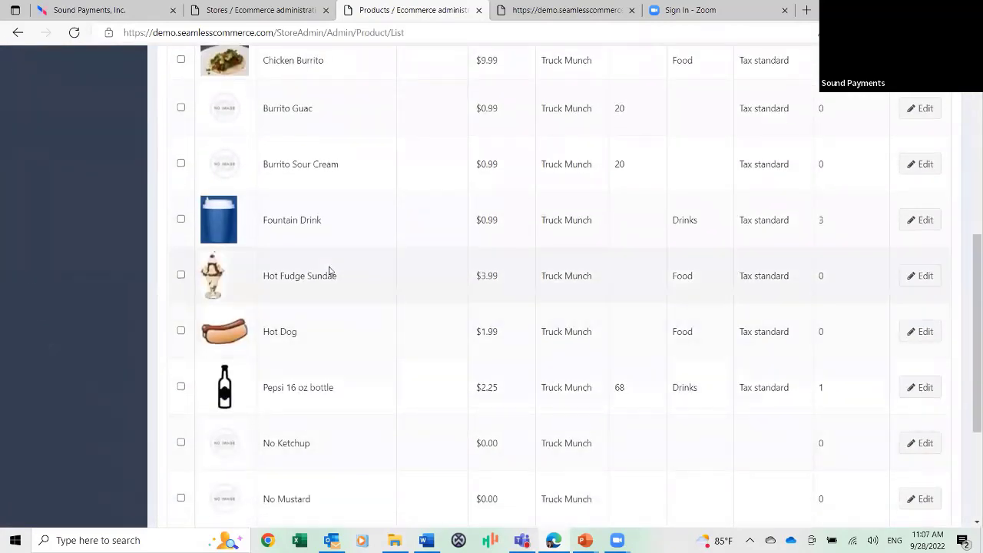
scroll(308, 344, up, 4)
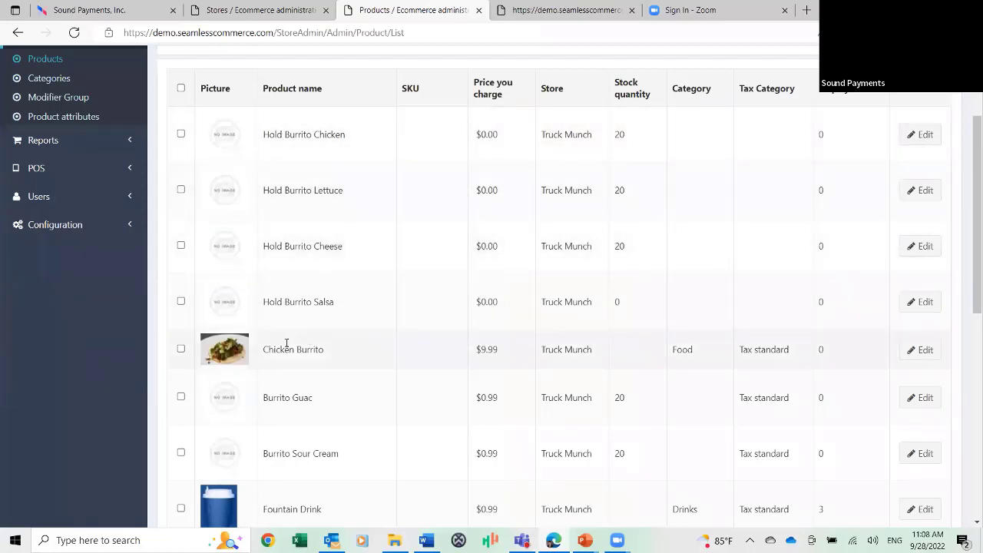
Open Chicken Burrito's edit page and look over its Burrito Extra and Burrito Ingredients groups
click(910, 355)
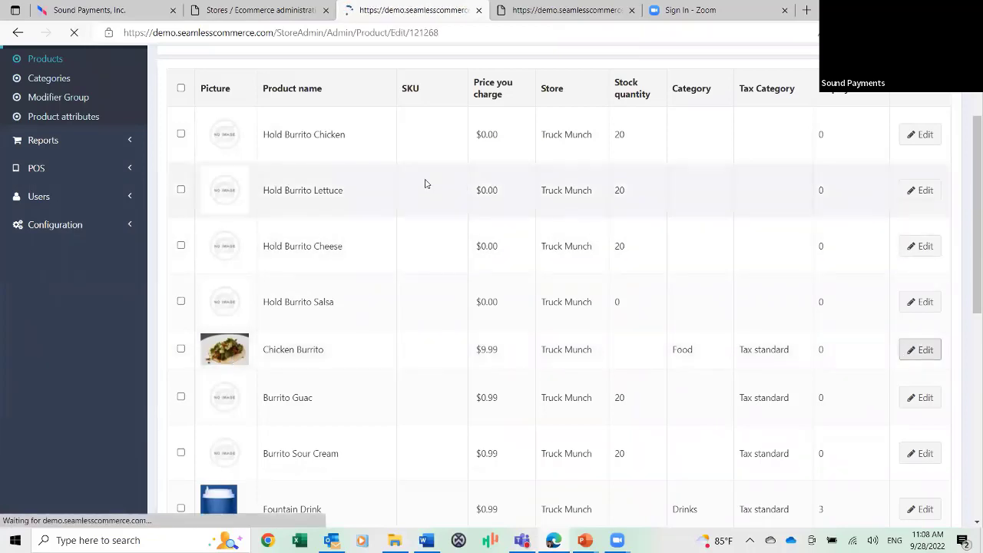
scroll(509, 219, down, 4)
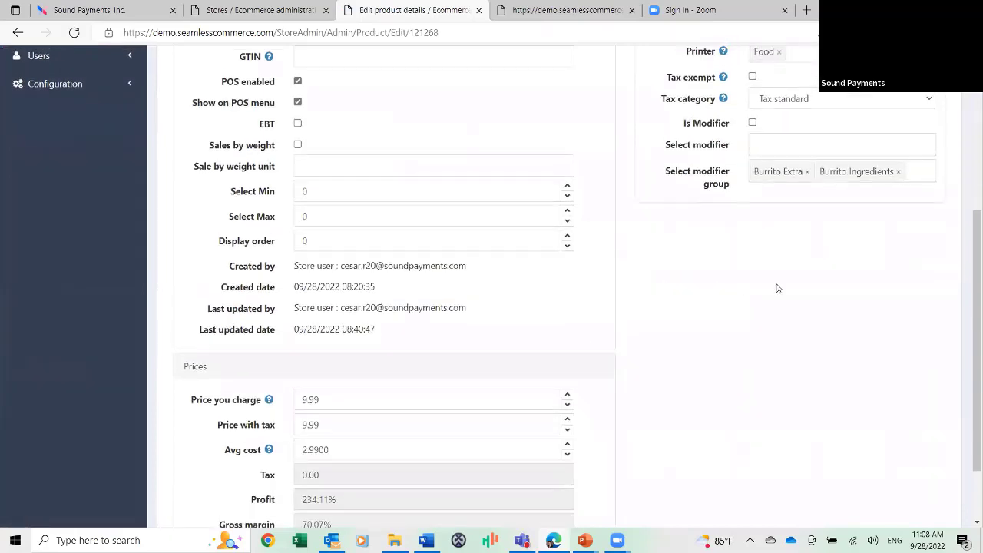
scroll(664, 288, up, 1)
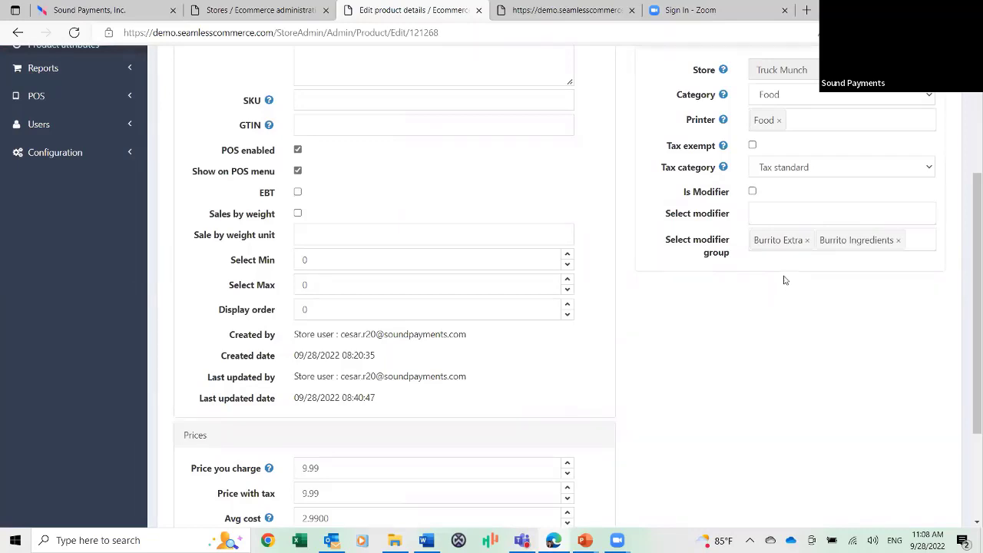
scroll(768, 328, up, 3)
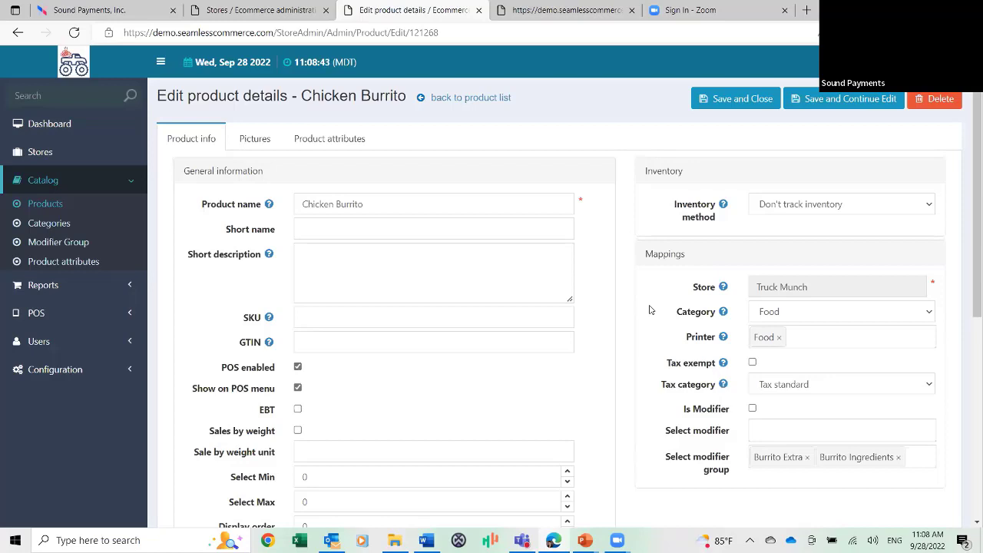
Go back to the product list and scroll to the Hold Burrito items at $0.00
click(442, 99)
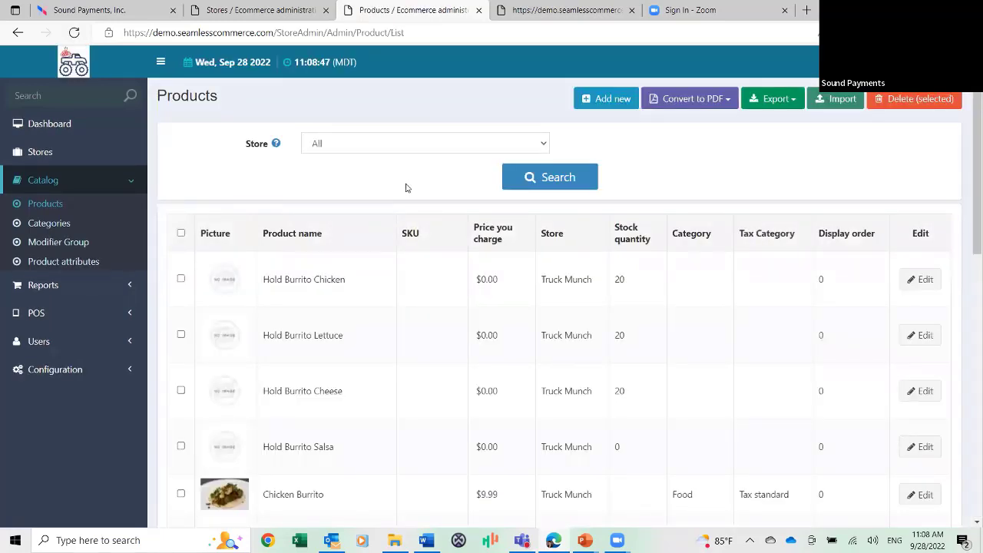
scroll(407, 188, down, 2)
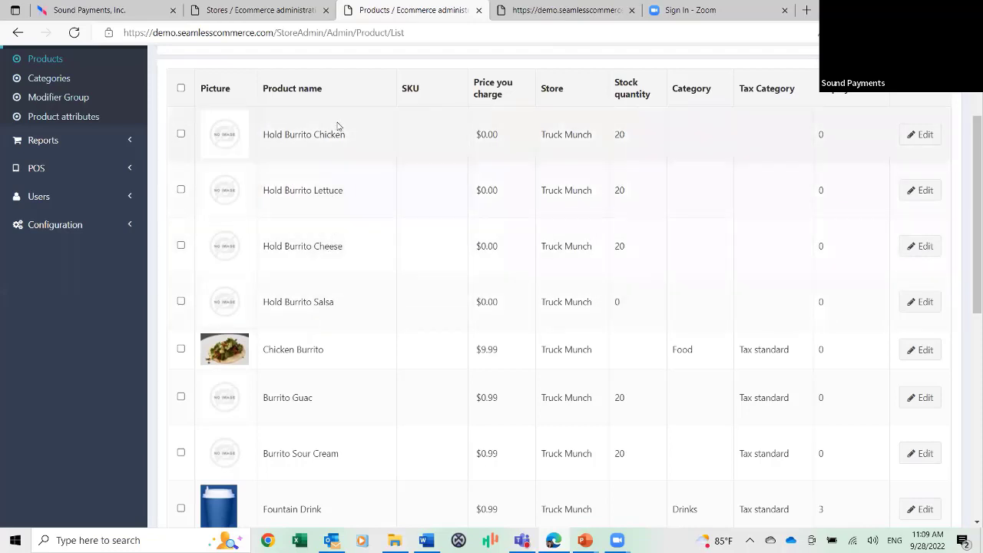
Open Hold Burrito Chicken's edit page and review its settings
click(915, 140)
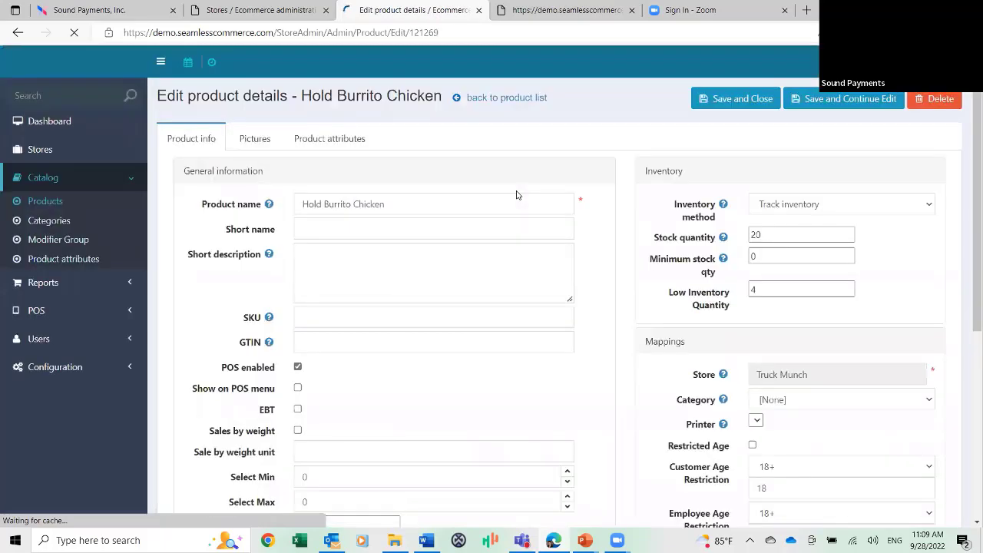
scroll(529, 193, down, 1)
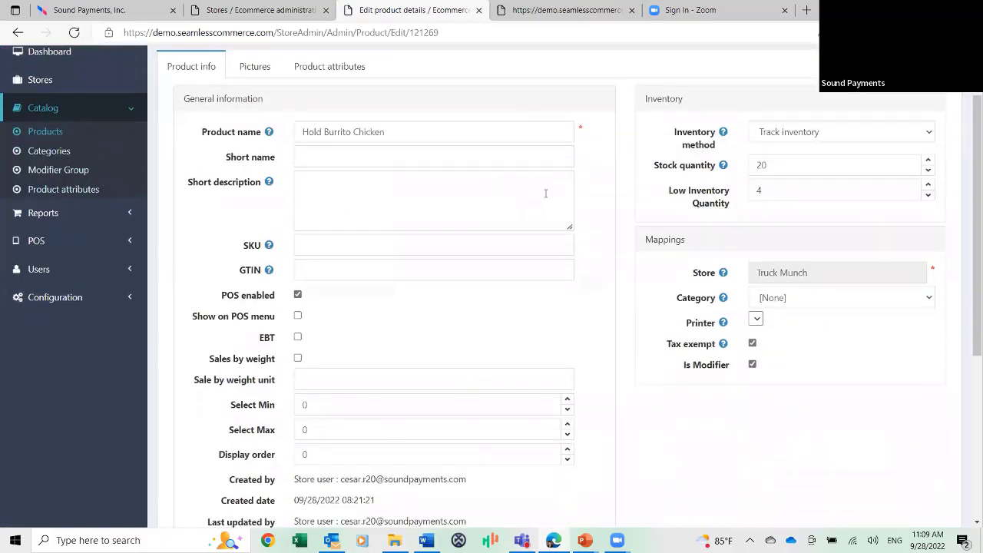
scroll(547, 197, down, 2)
scroll(516, 193, up, 2)
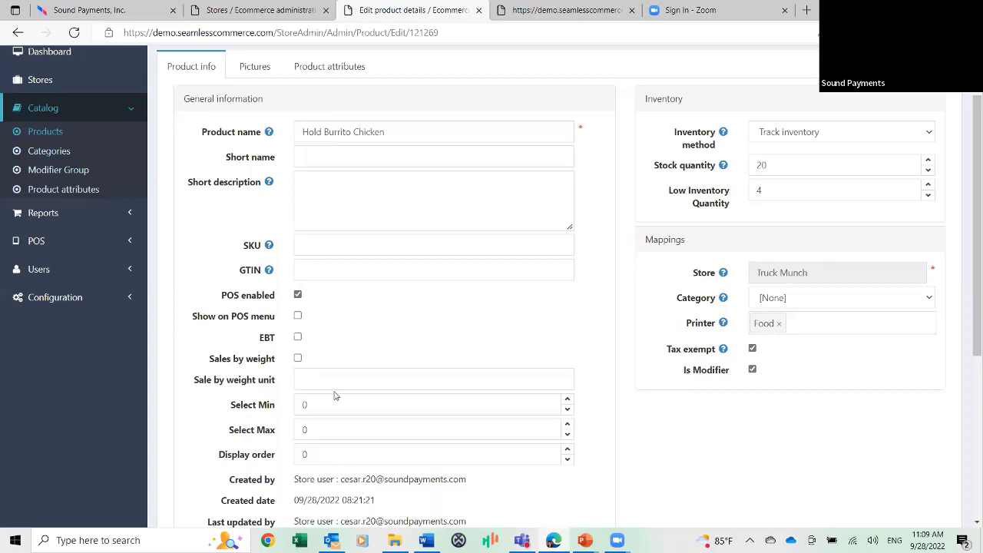
scroll(332, 449, down, 2)
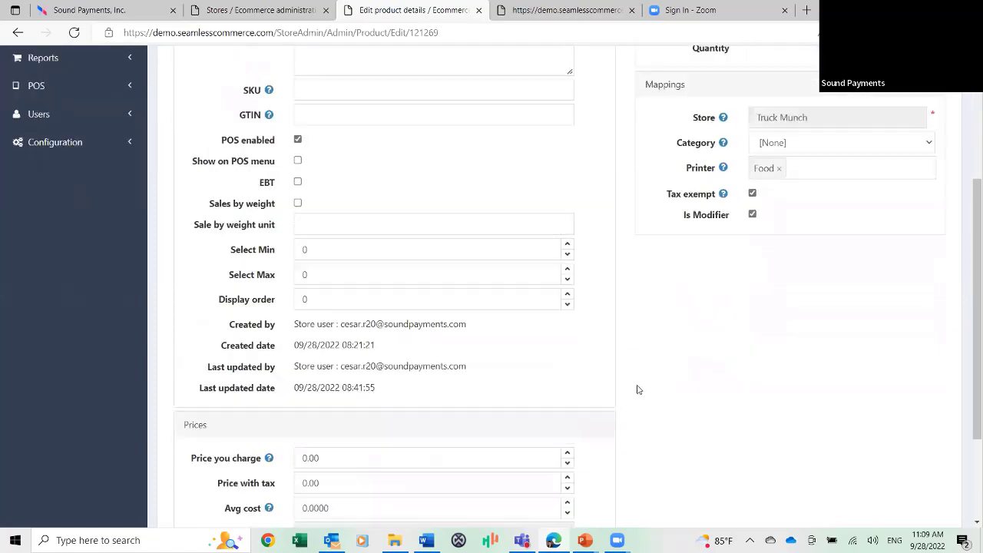
scroll(421, 427, up, 1)
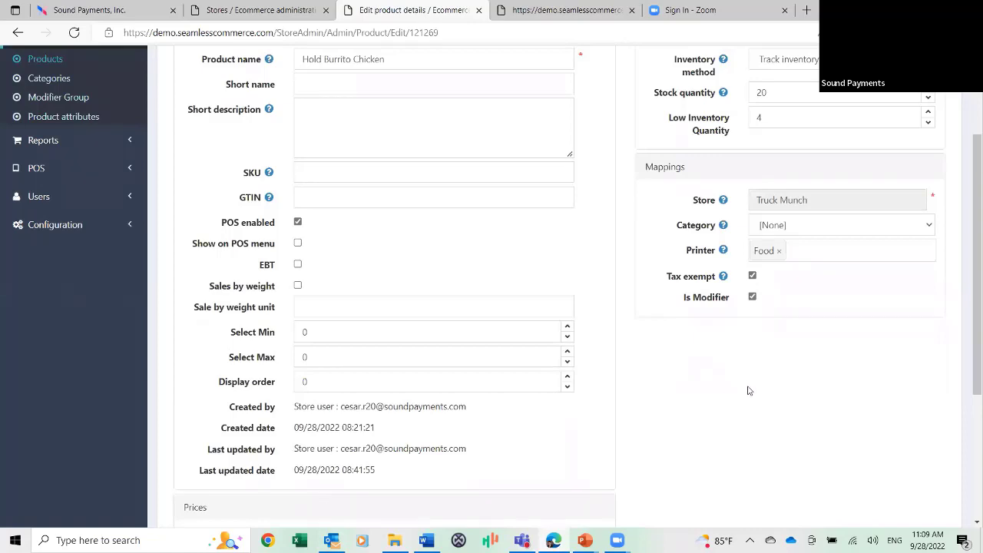
Mark Hold Burrito Chicken as tax exempt and a modifier, keeping printer Food only
click(753, 277)
click(752, 298)
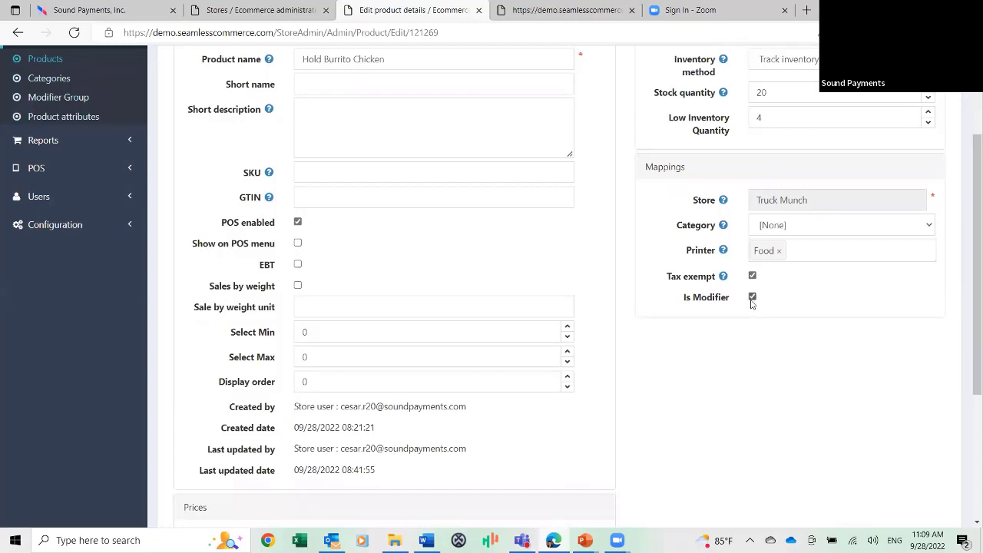
click(807, 256)
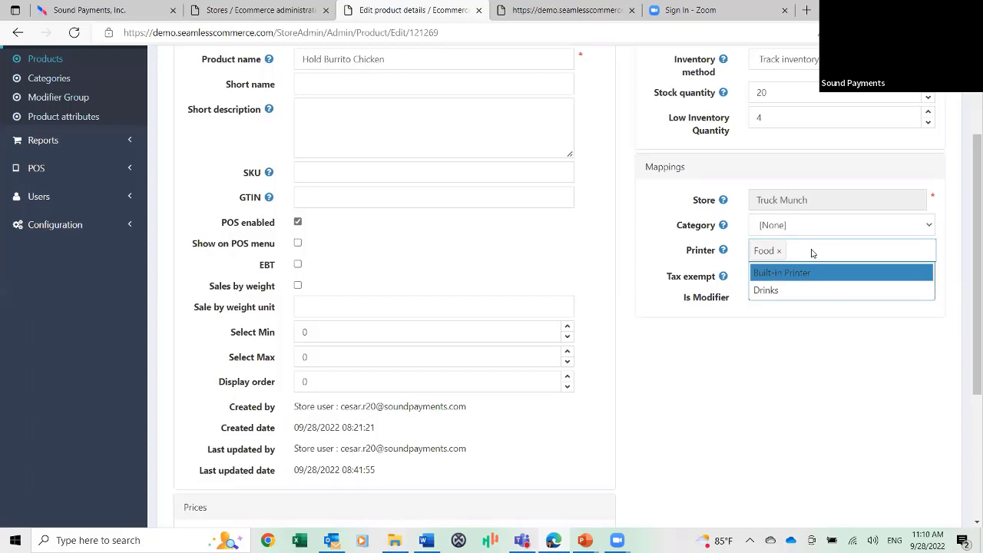
click(806, 374)
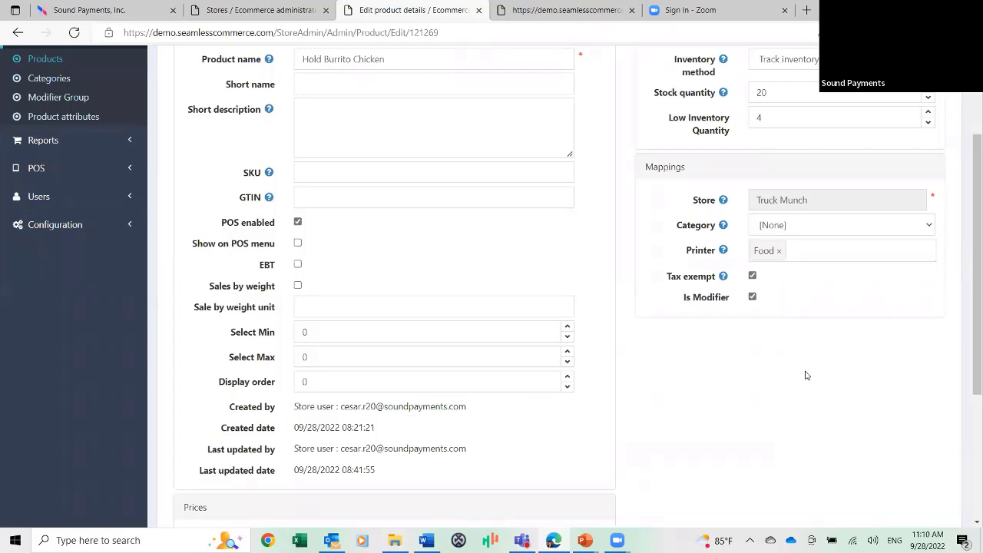
scroll(800, 397, up, 3)
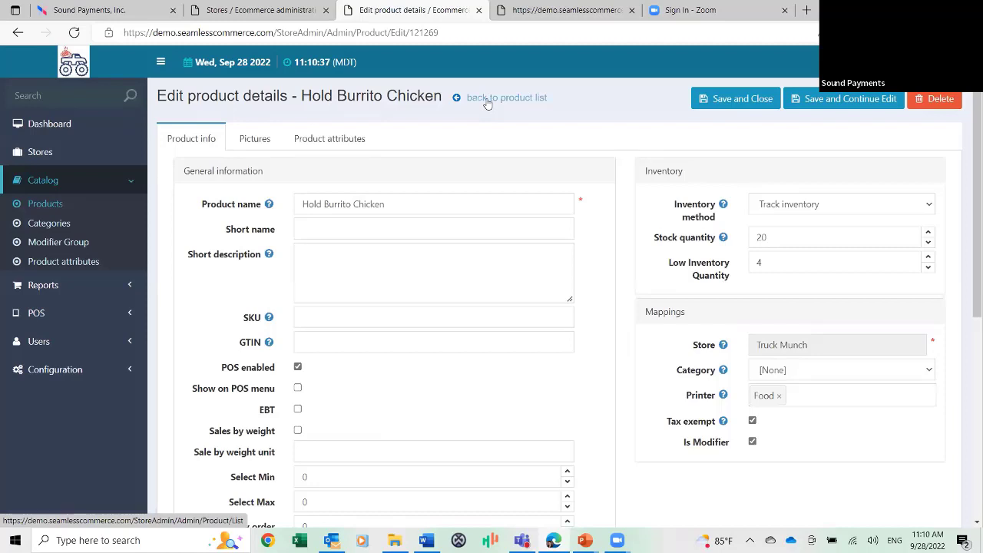
Return to the product list showing Hold Burrito Chicken at $0.00, stock 20
click(484, 100)
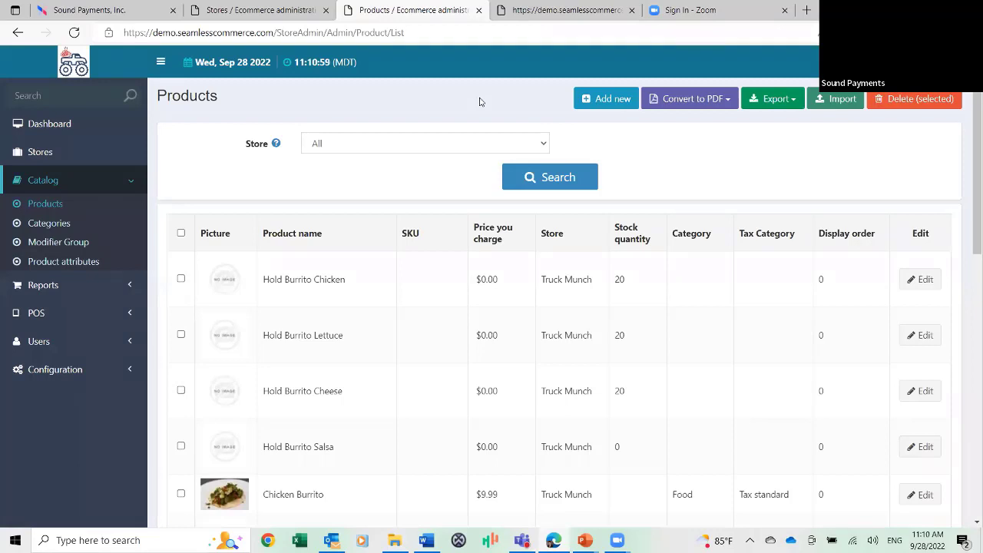
Open Catalog > Modifier Group to list the seven Truck Munch modifier groups
click(53, 244)
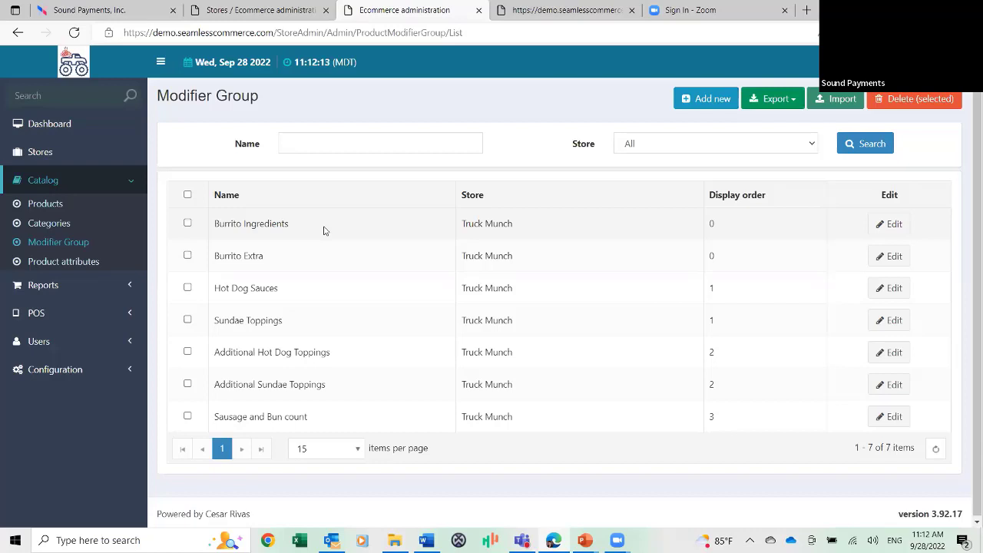
Open the Hot Dog's edit page to review its three modifier groups
click(44, 206)
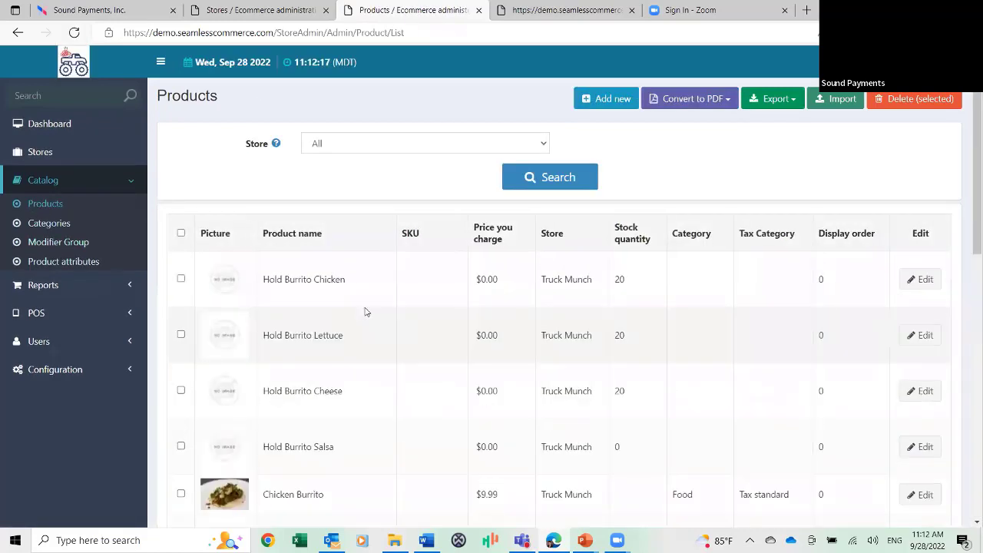
scroll(366, 296, down, 1)
scroll(366, 292, down, 5)
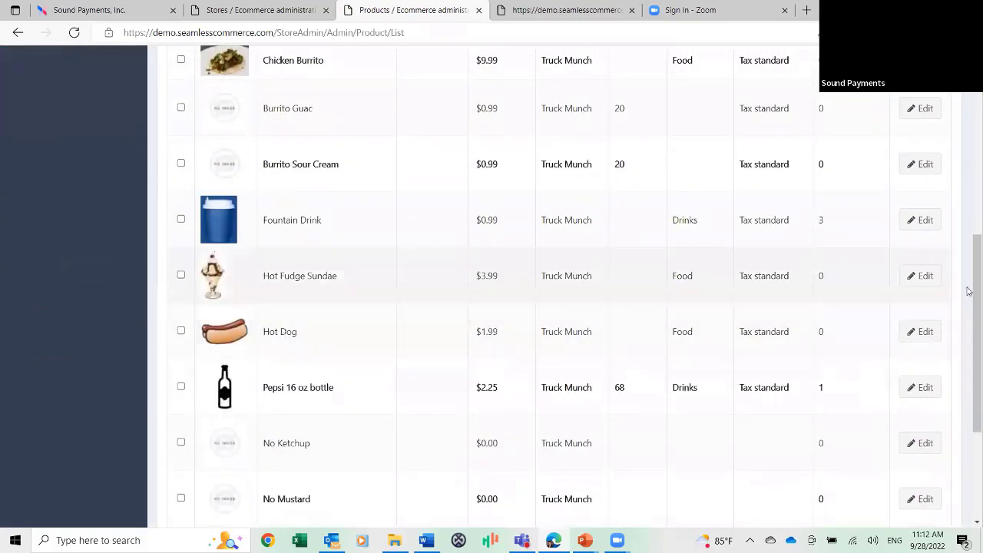
click(922, 333)
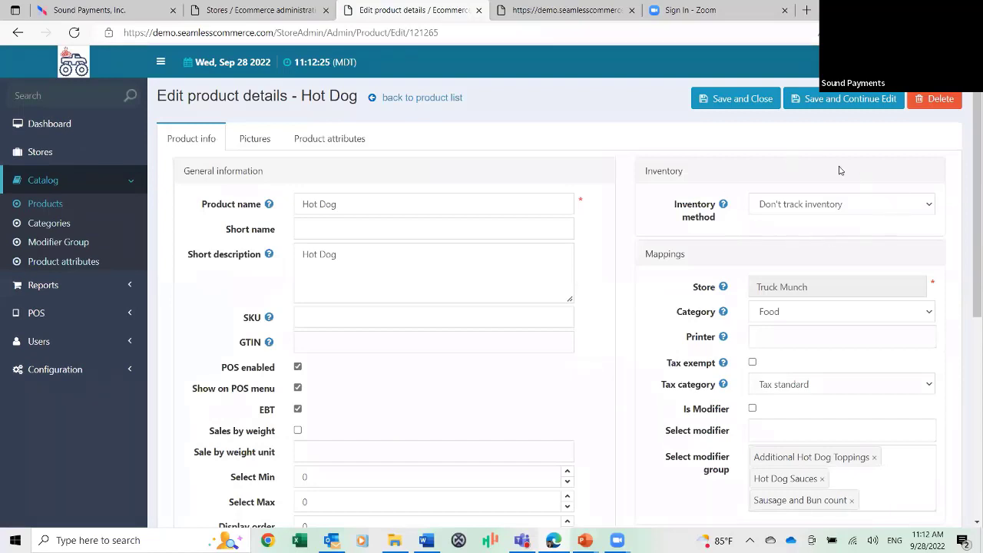
Return to the product list and show page 2, items 16–23 ending with Sausage and Bun
click(400, 98)
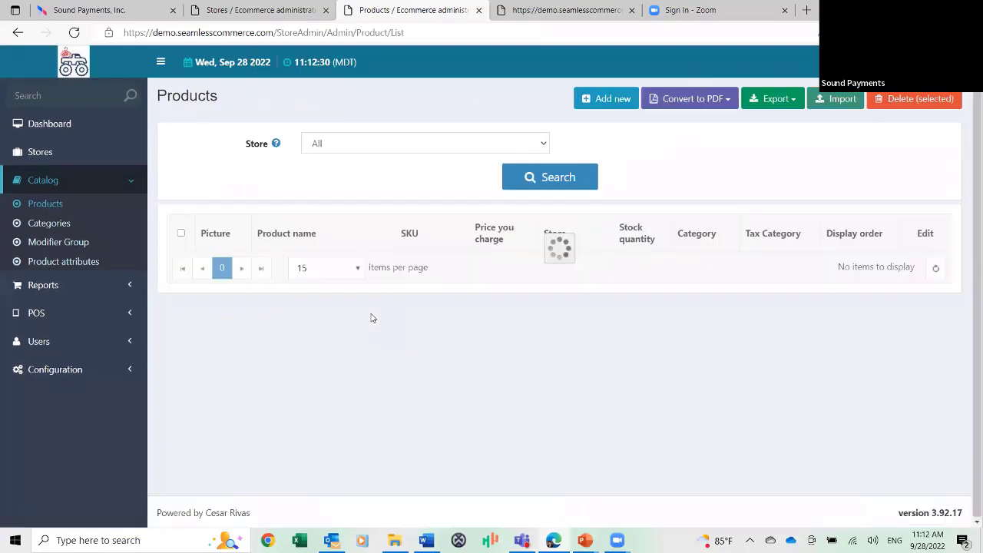
scroll(370, 318, down, 3)
scroll(371, 318, down, 5)
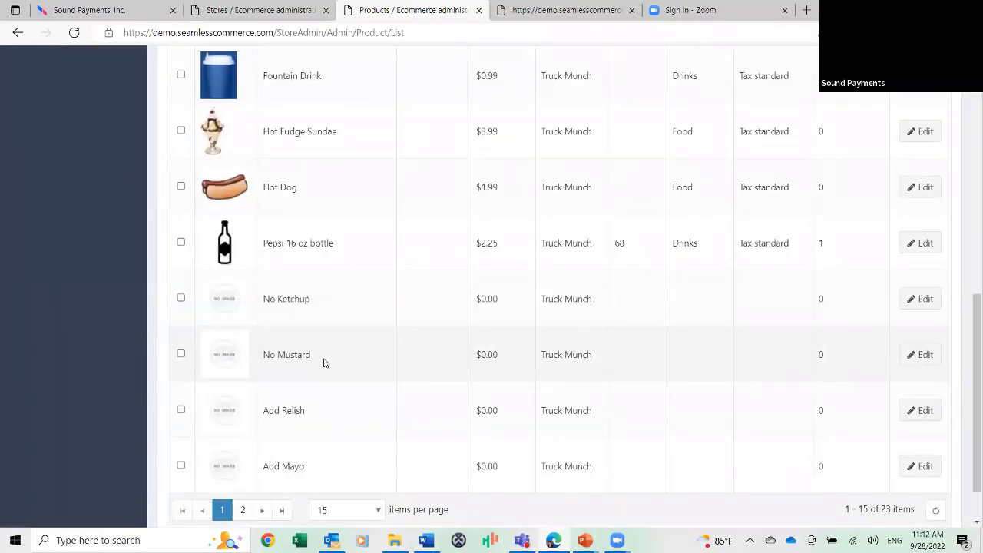
scroll(323, 362, up, 4)
scroll(323, 362, down, 1)
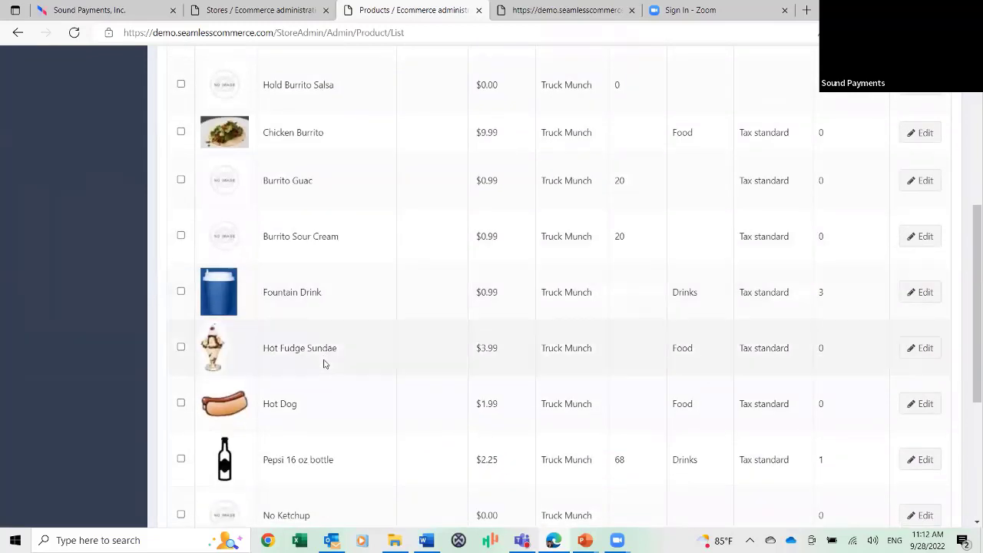
scroll(323, 362, down, 4)
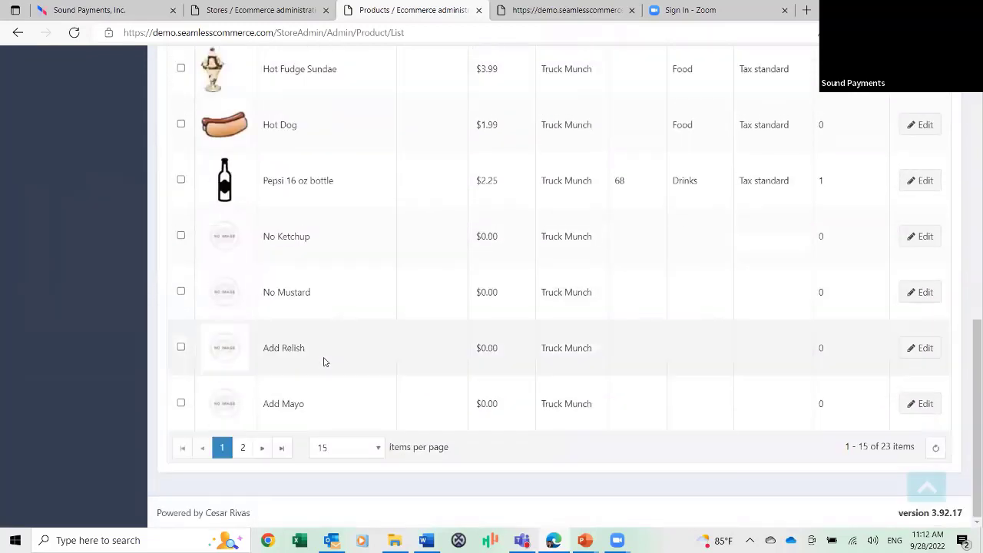
click(265, 449)
Edit Sausage, change Low Inventory Quantity to 8, then Save and Close
scroll(314, 348, down, 5)
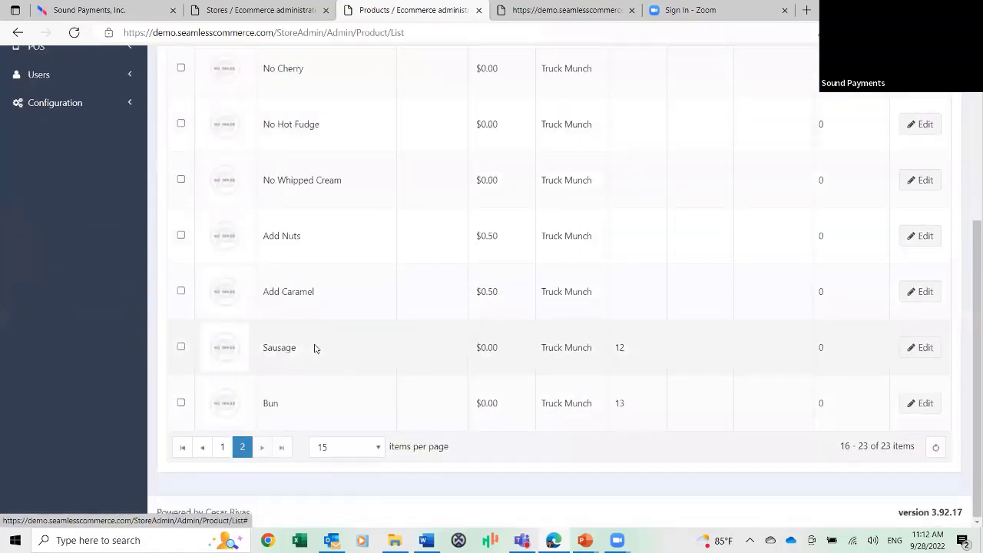
click(924, 348)
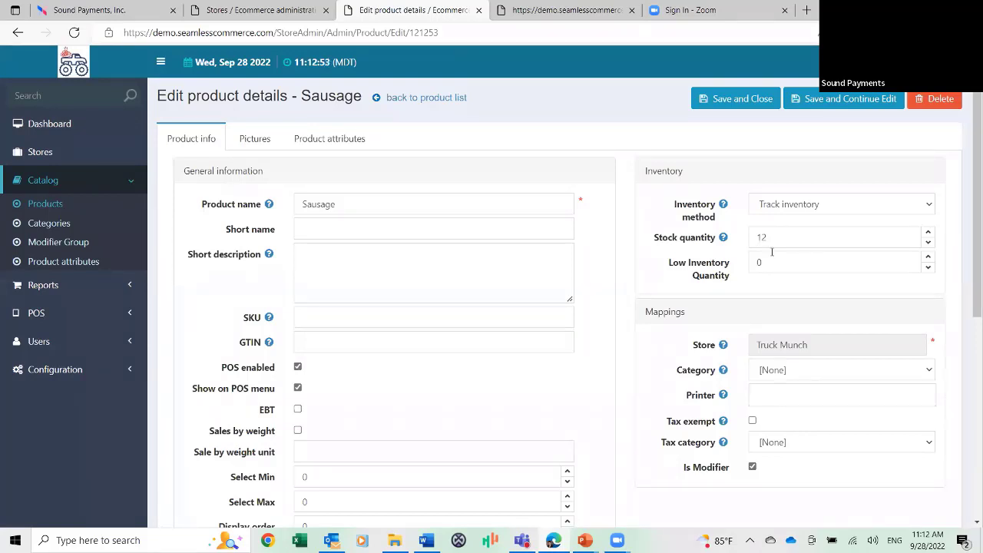
double_click(757, 261)
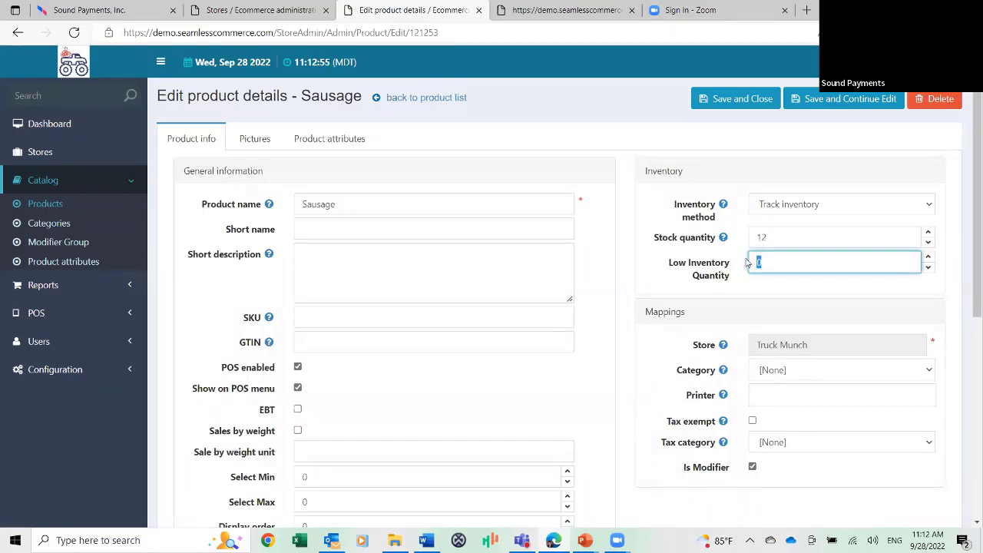
text(8)
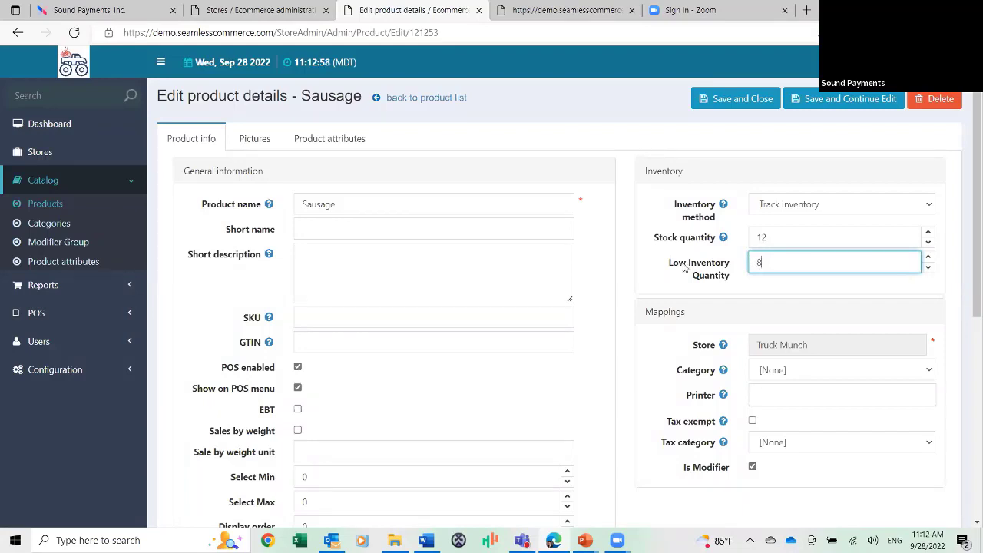
click(715, 109)
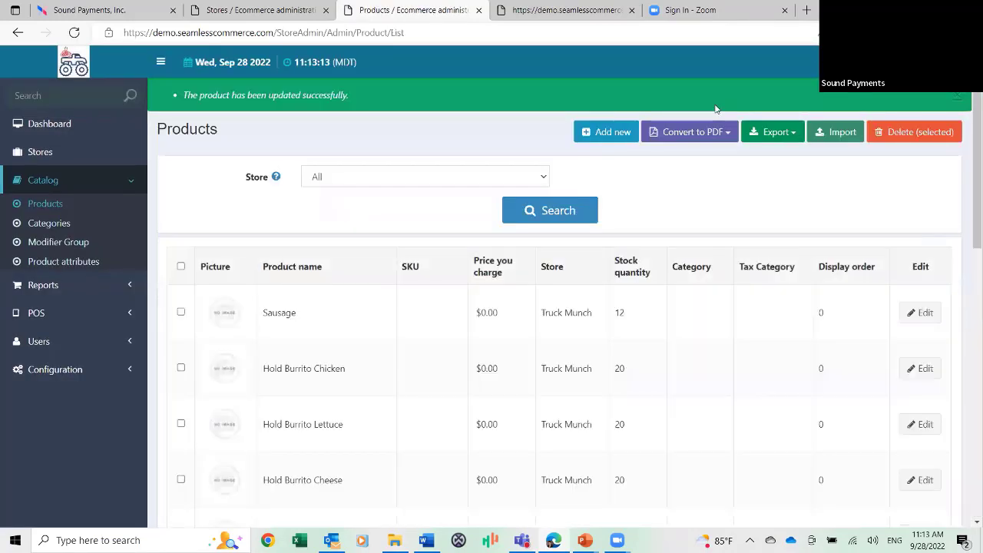
scroll(448, 440, down, 9)
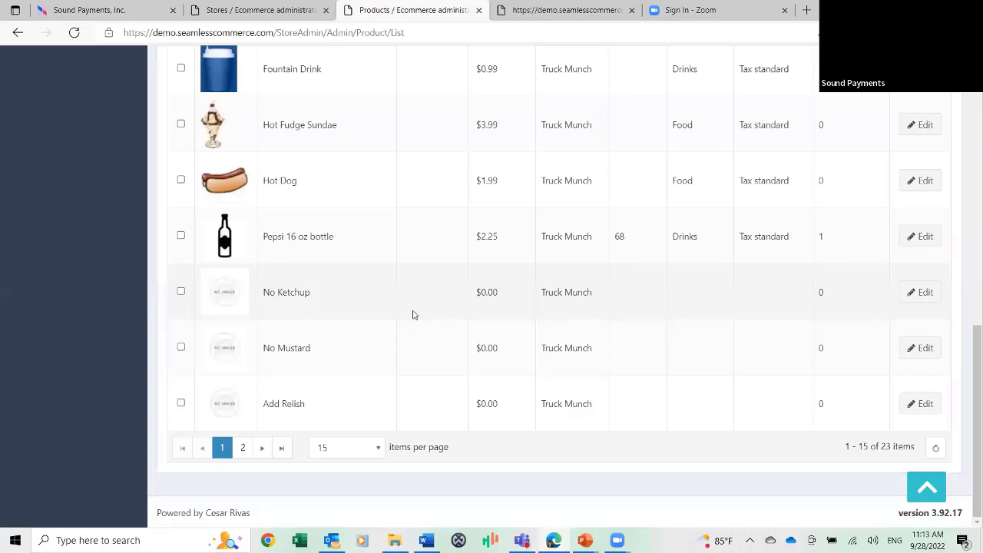
scroll(383, 347, up, 2)
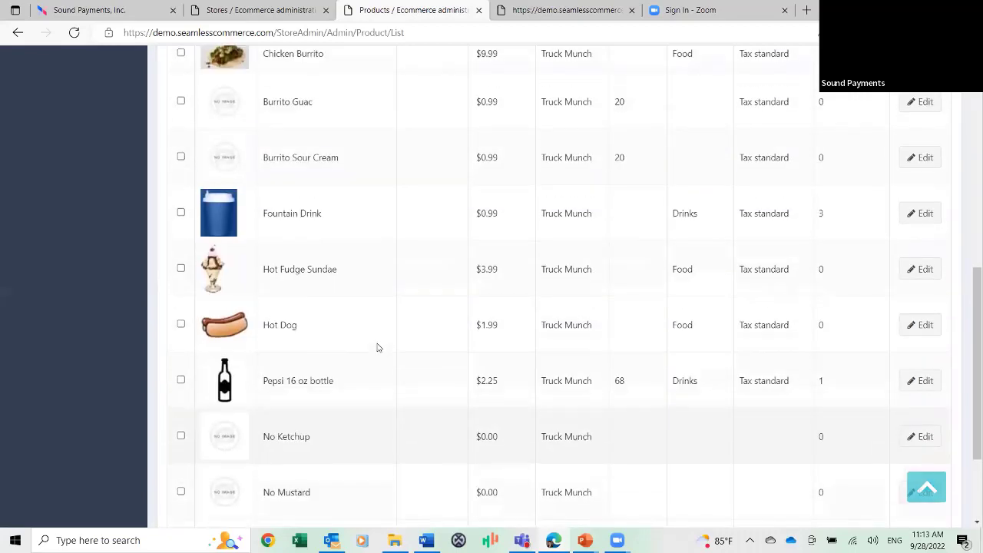
scroll(377, 348, up, 2)
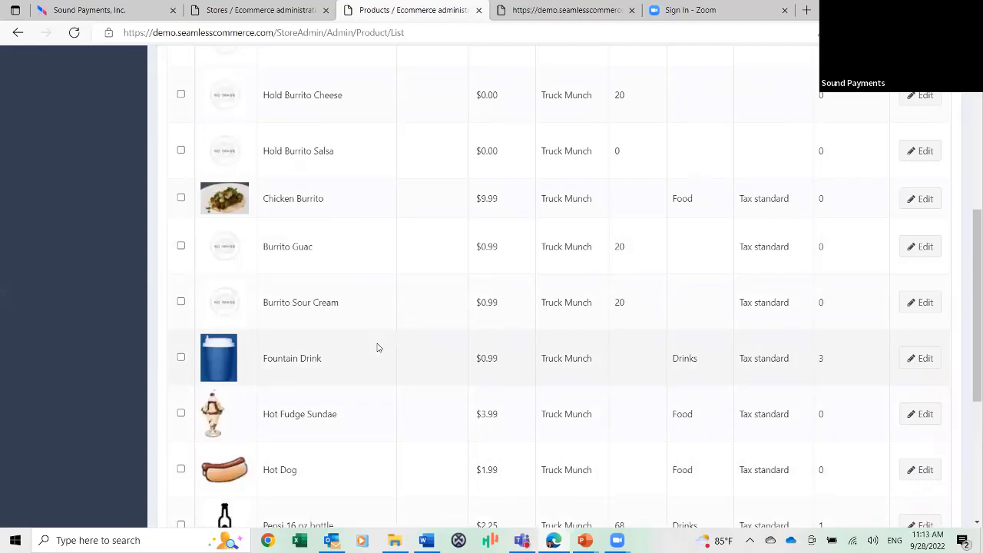
scroll(430, 323, up, 5)
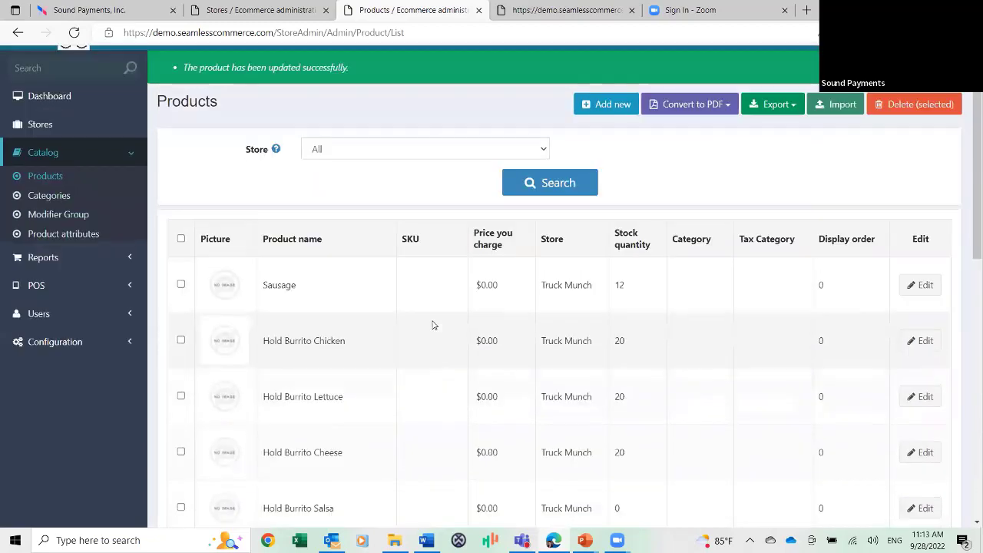
scroll(438, 327, down, 1)
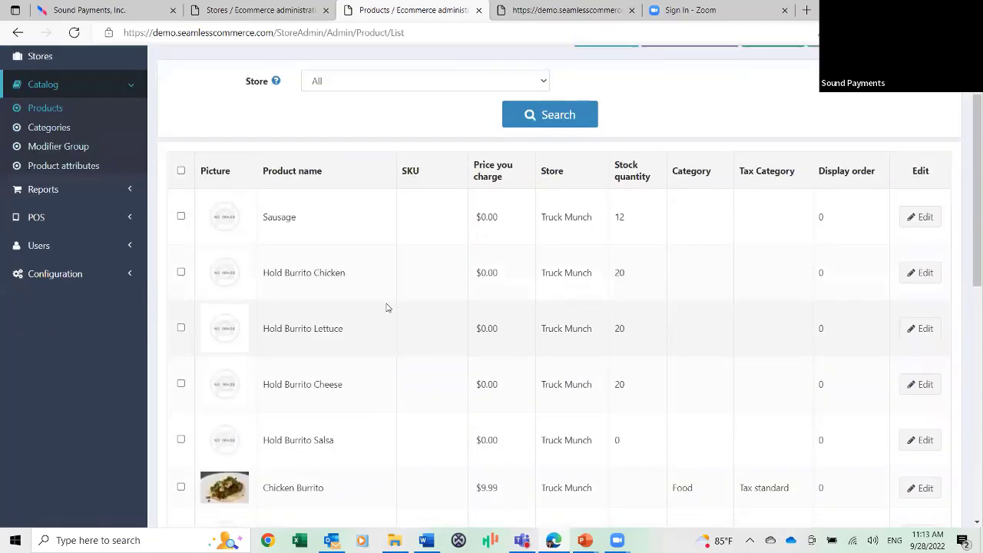
Review Hold Burrito Chicken's details, then return to the product list
click(926, 275)
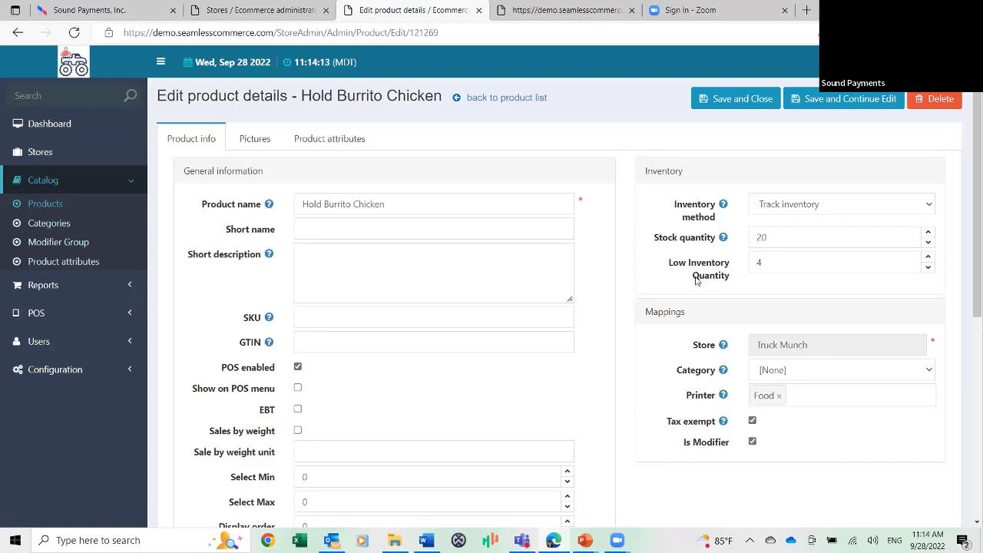
click(477, 103)
scroll(209, 341, down, 2)
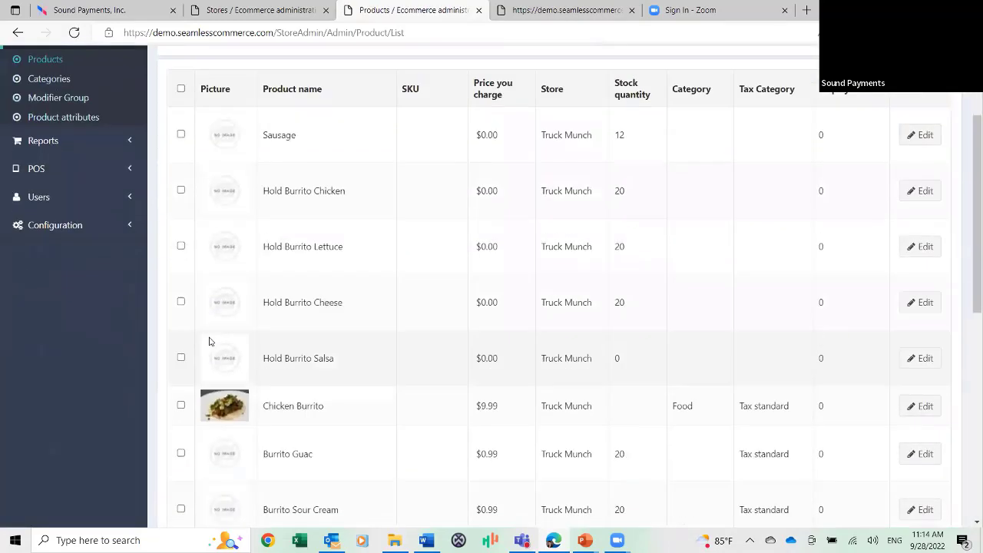
scroll(209, 341, down, 2)
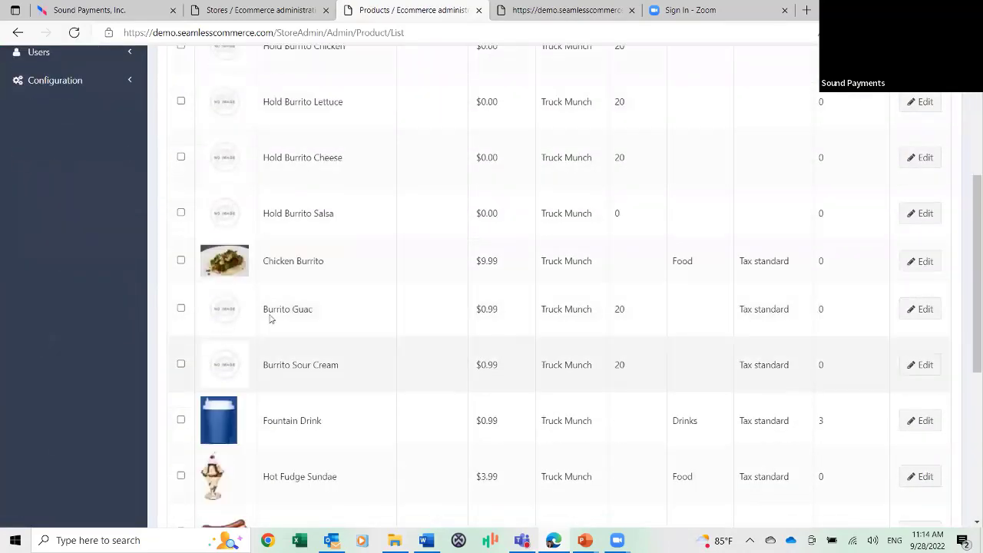
click(925, 309)
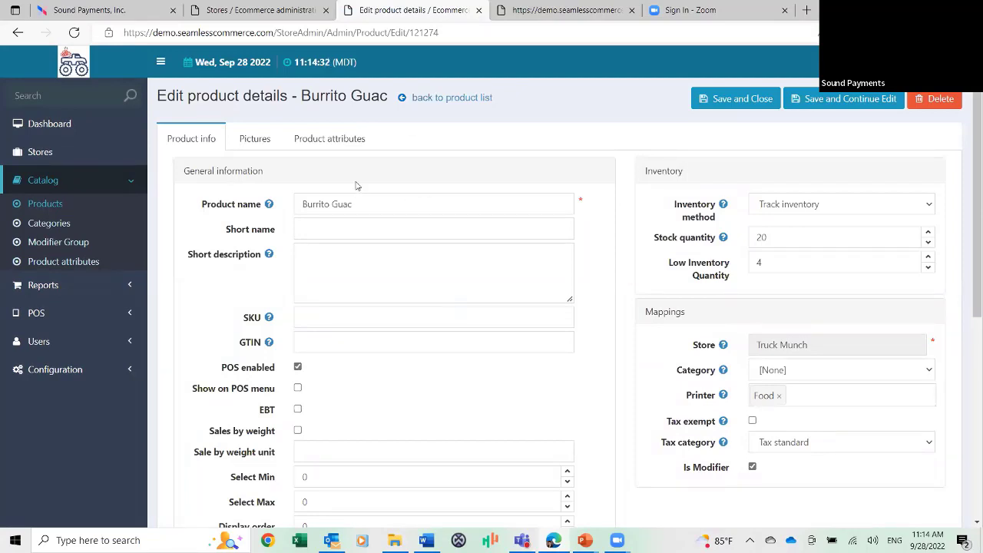
click(422, 97)
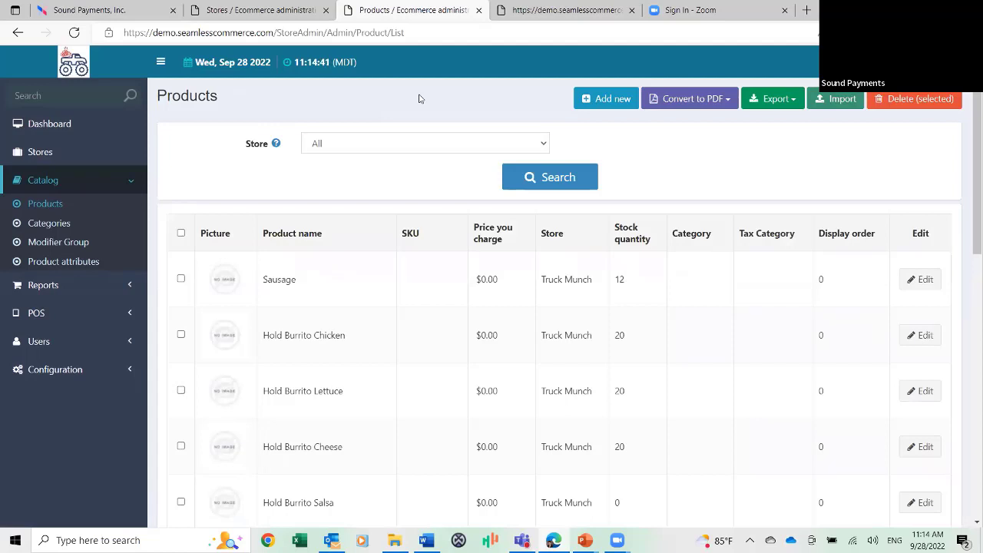
click(90, 284)
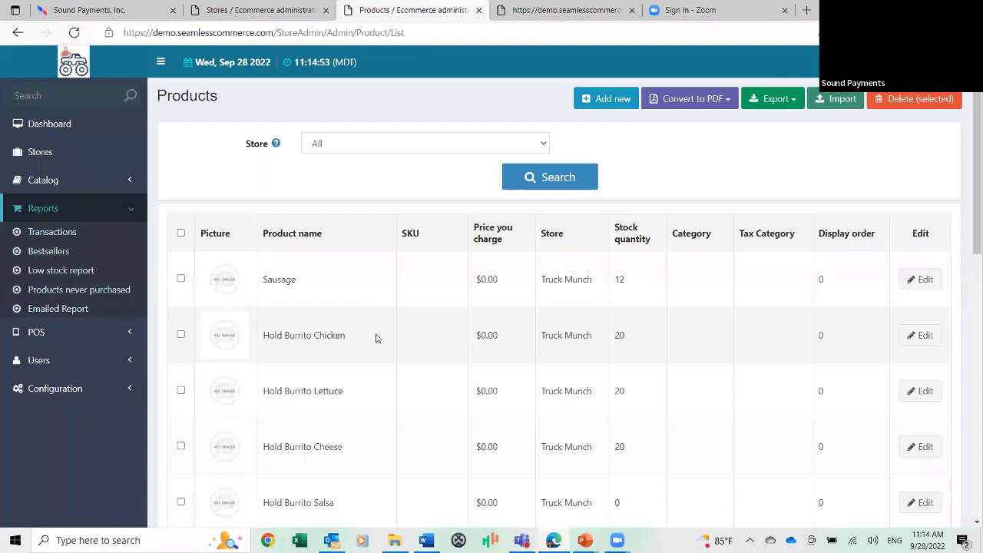
scroll(384, 338, down, 2)
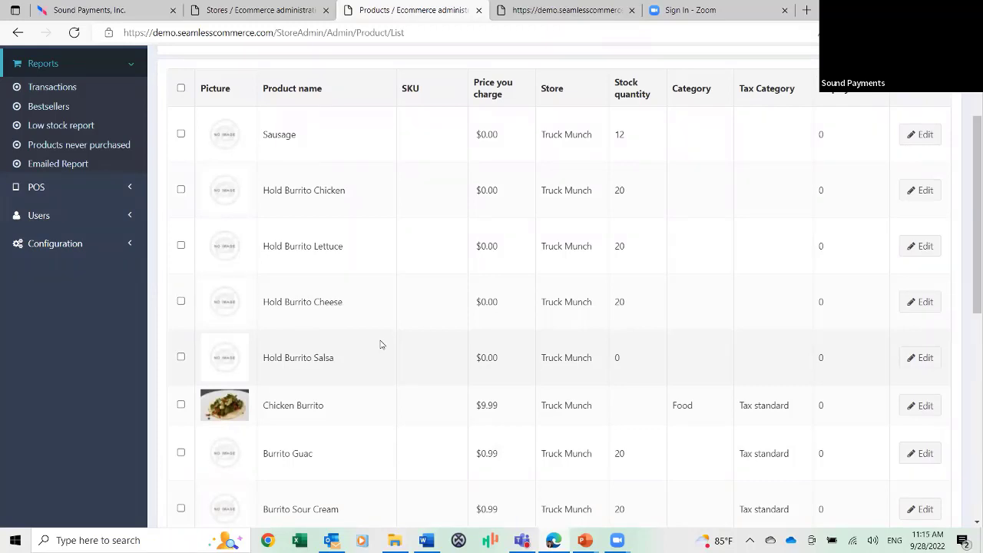
scroll(363, 332, down, 1)
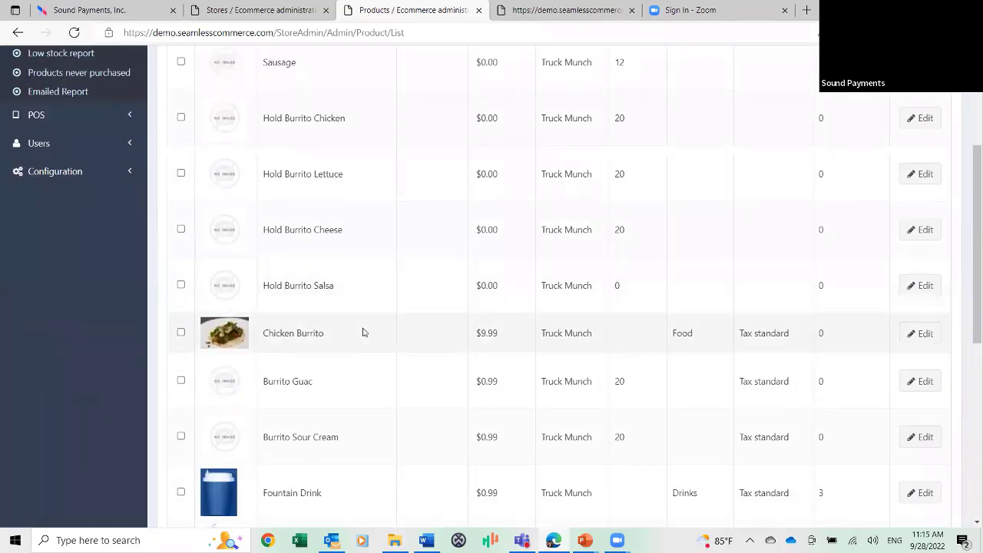
scroll(364, 331, down, 1)
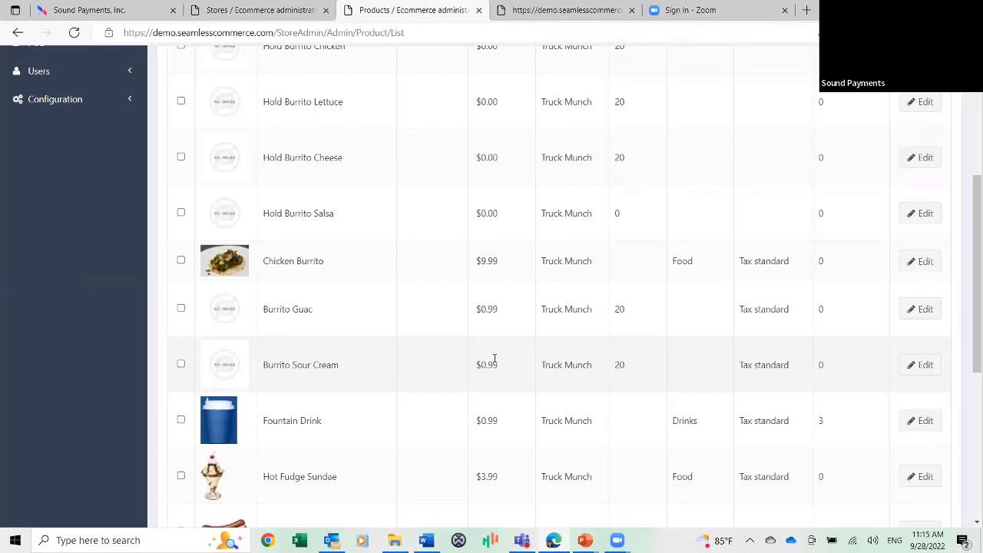
Sign back in to PAXSTORE, entering the authenticator verification code
click(131, 10)
click(663, 365)
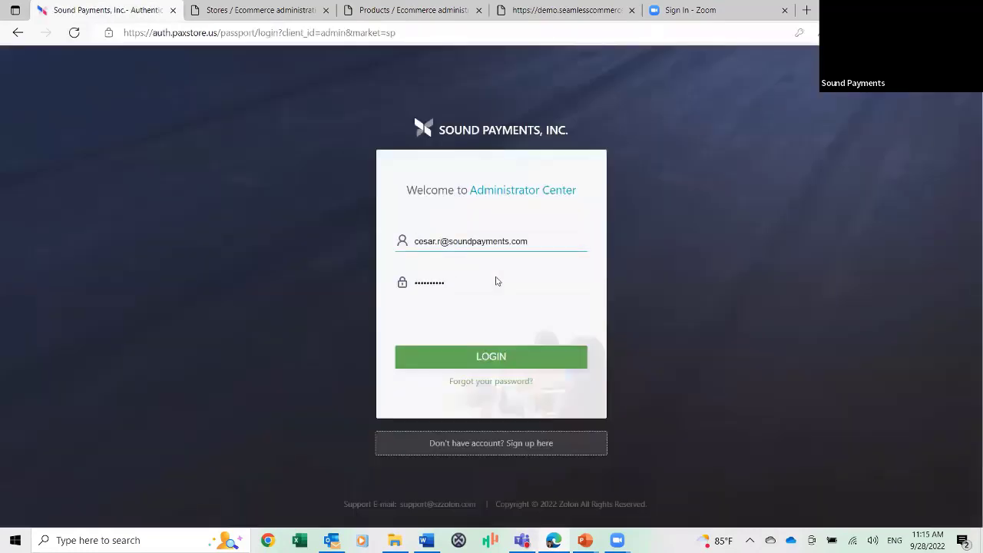
click(479, 355)
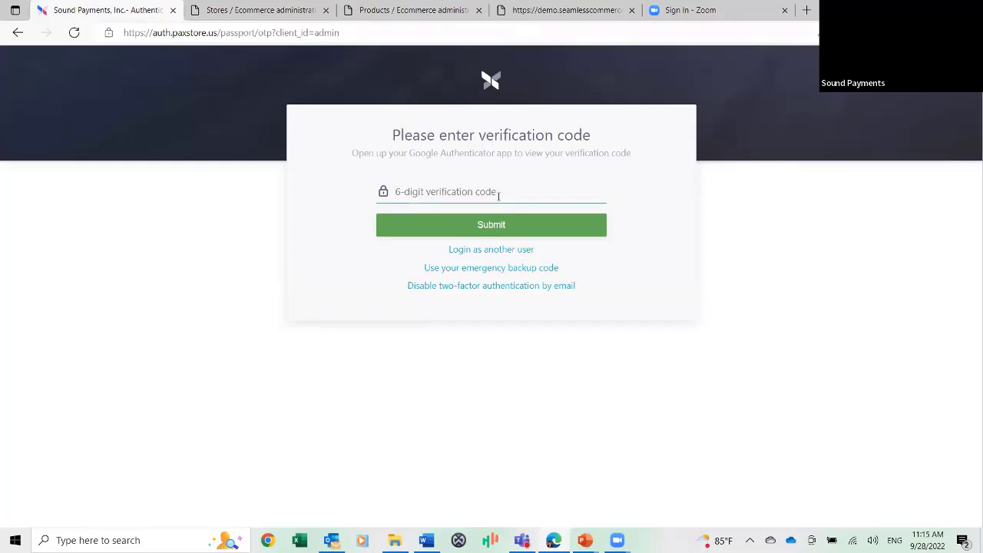
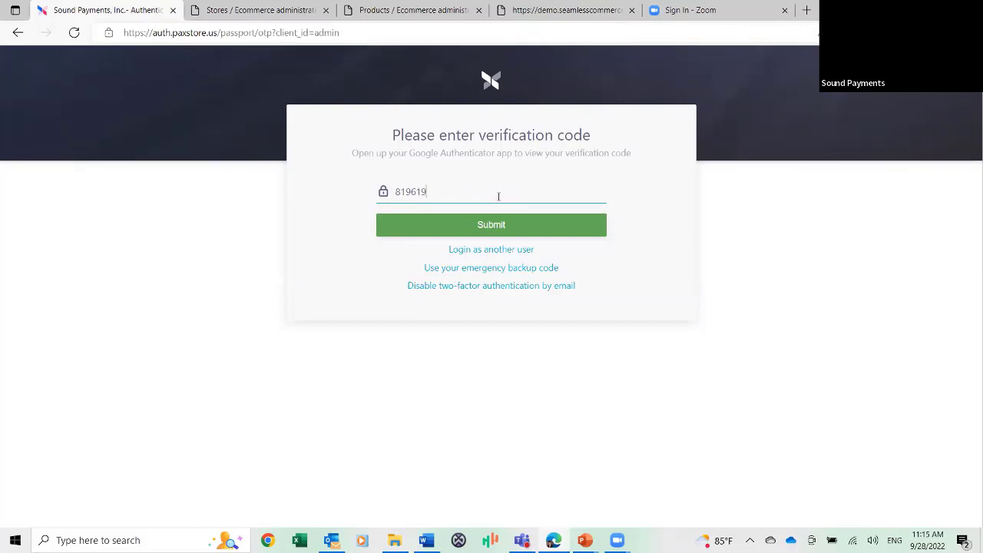
click(514, 235)
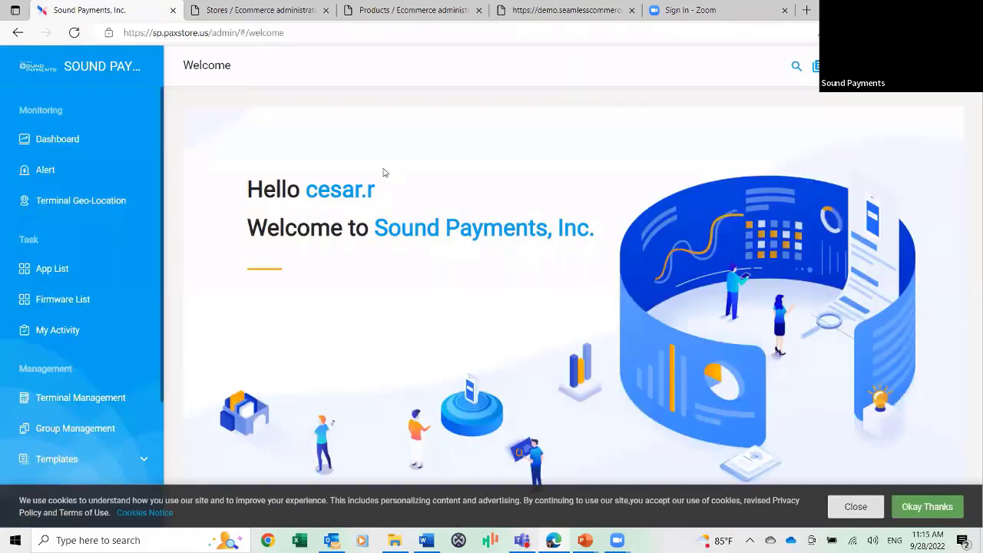
Dismiss the cookie notice, view Terminal Management, then return to the 15-store Stores list
click(855, 507)
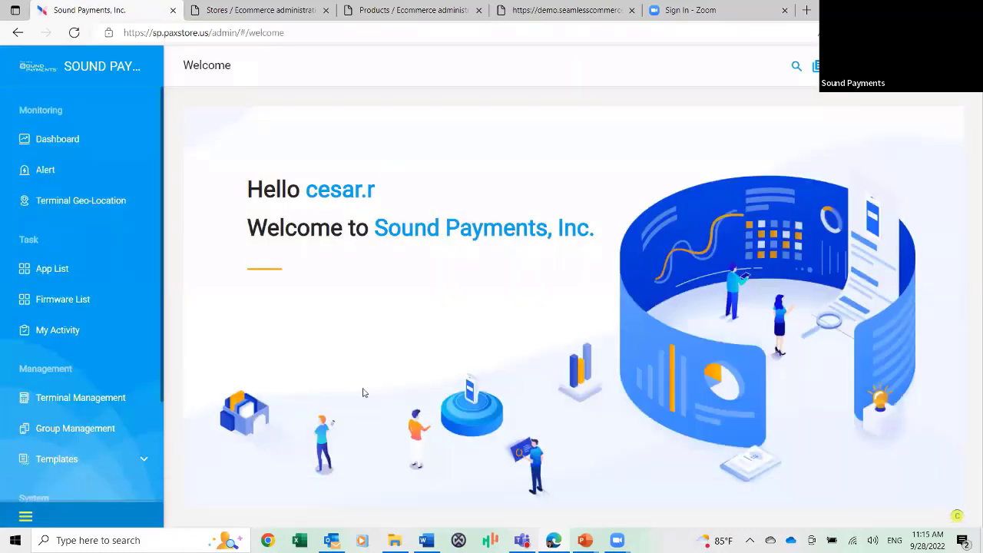
click(77, 397)
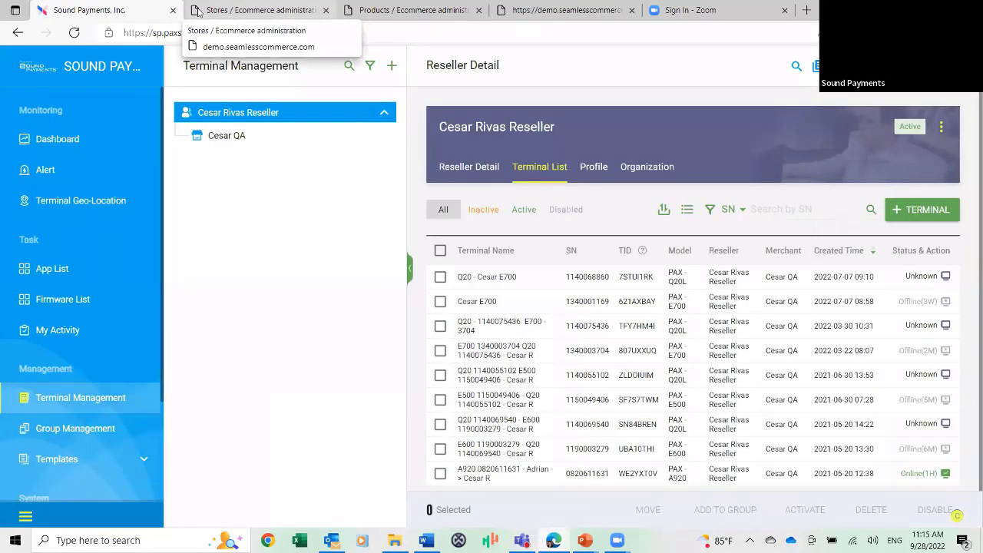
click(198, 11)
scroll(285, 395, up, 1)
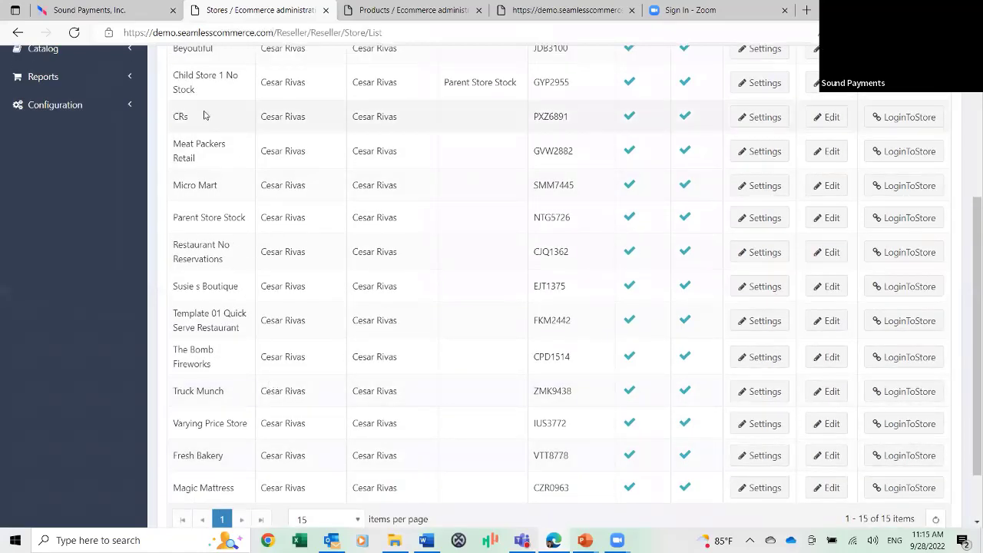
Review Burrito Guac's product prices: $0.99 charged and 0.2500 average cost
key(alt+Tab)
key(alt+Tab)
scroll(301, 382, down, 1)
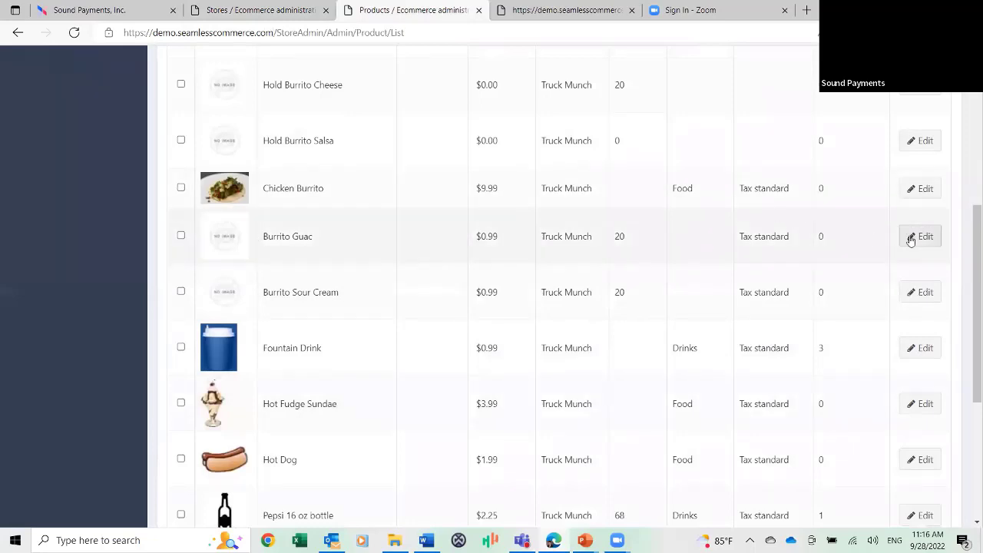
click(911, 237)
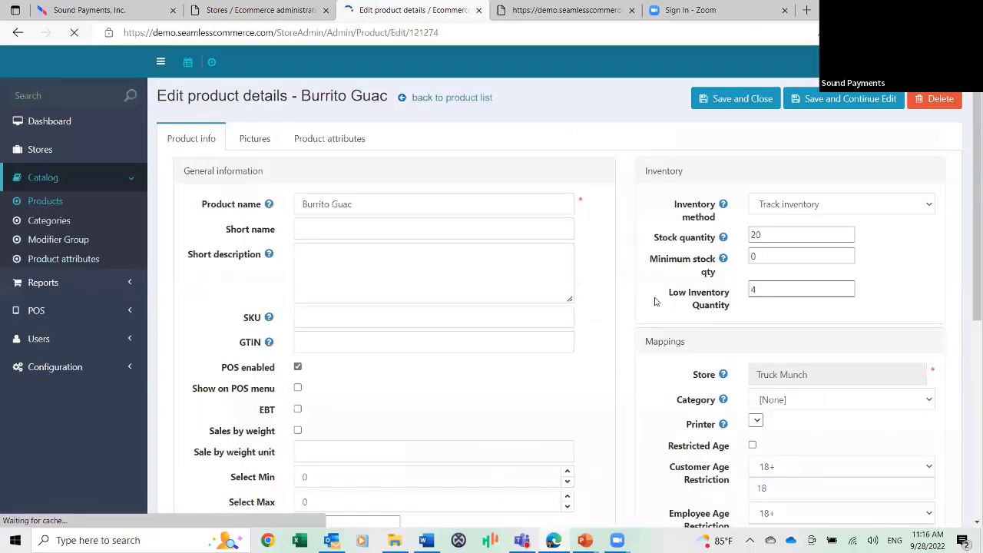
scroll(605, 266, down, 5)
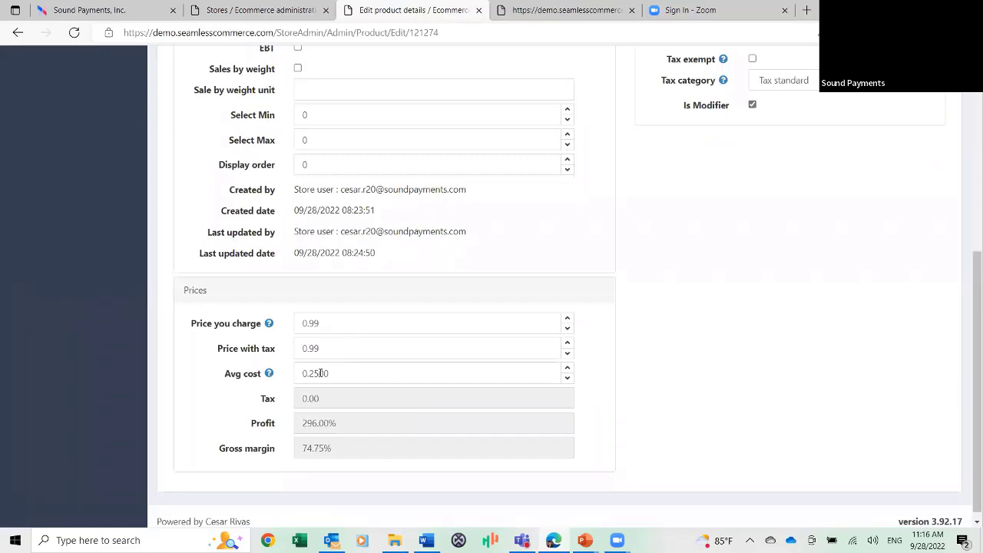
scroll(731, 316, up, 1)
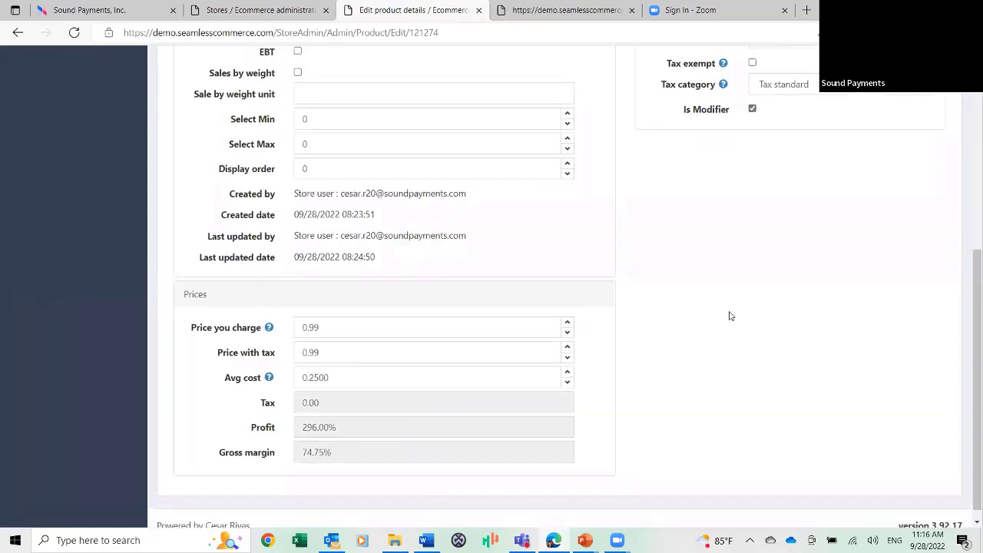
scroll(729, 315, up, 10)
Open the A920 terminal in Terminal Management and connect to it through AirViewer
click(84, 13)
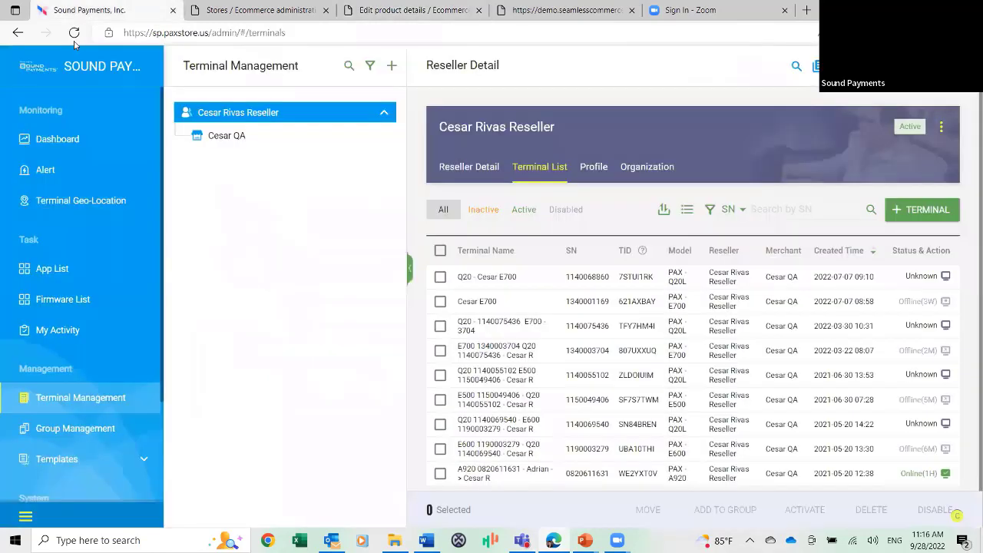
click(477, 470)
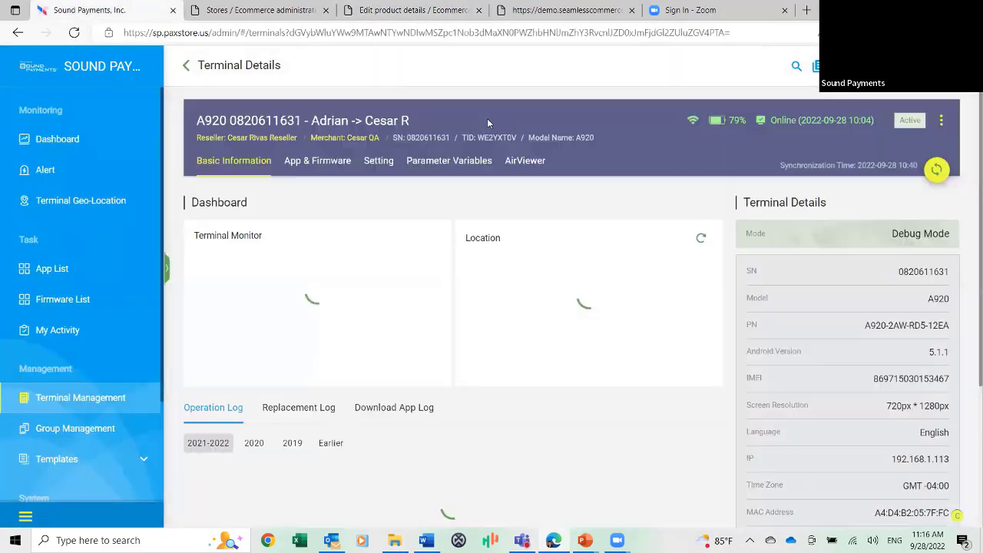
click(526, 163)
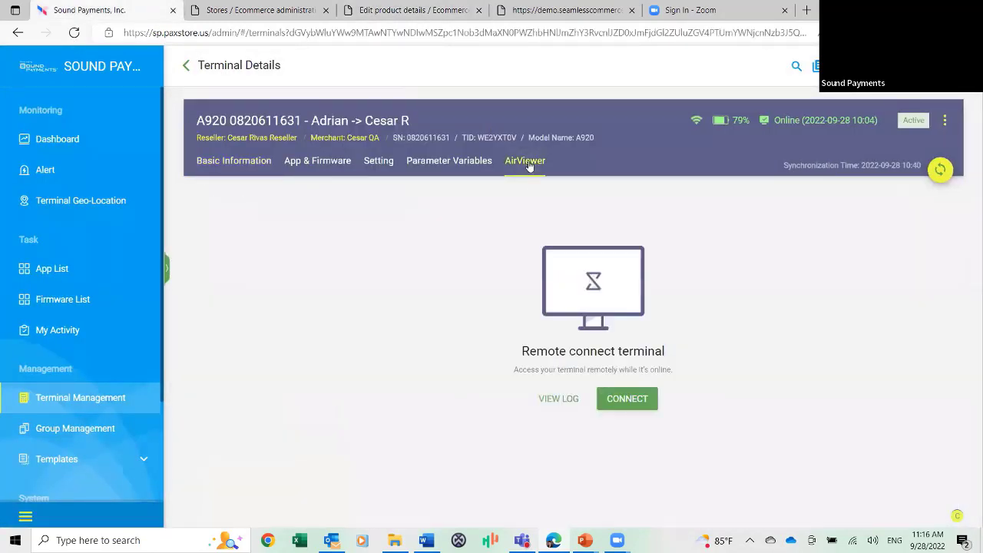
click(628, 407)
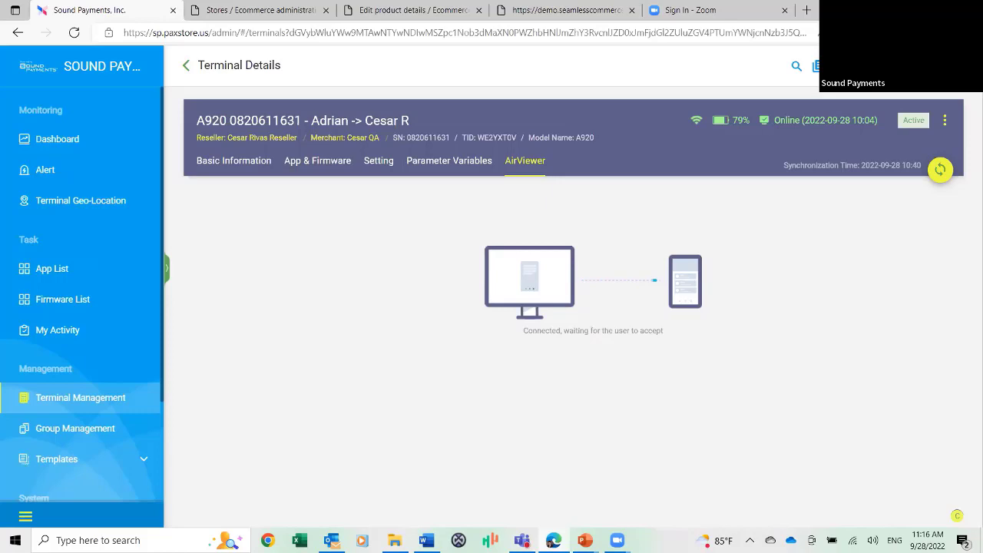
Zoom the browser page to 150% so the remote terminal screen is larger
key(alt+f)
click(942, 120)
click(942, 120)
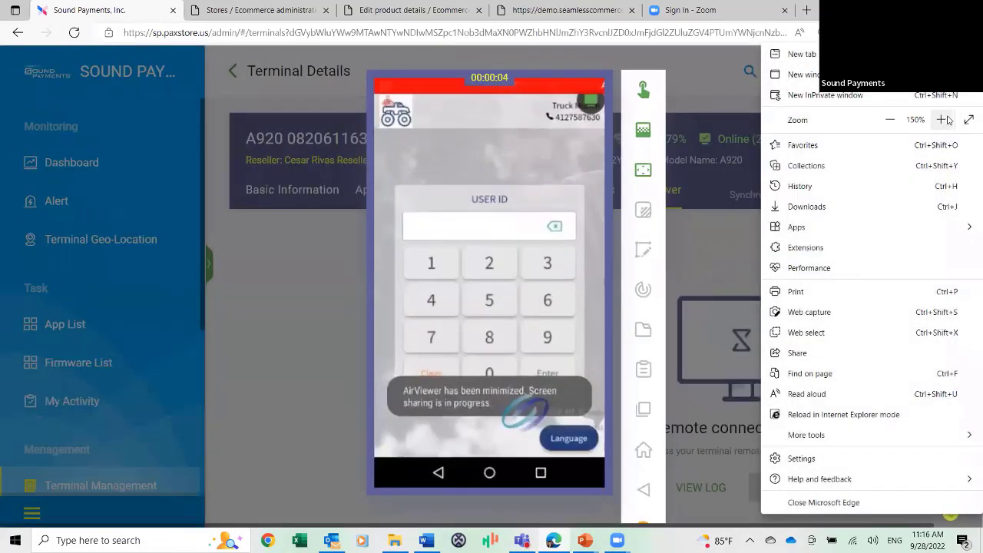
click(942, 120)
click(356, 298)
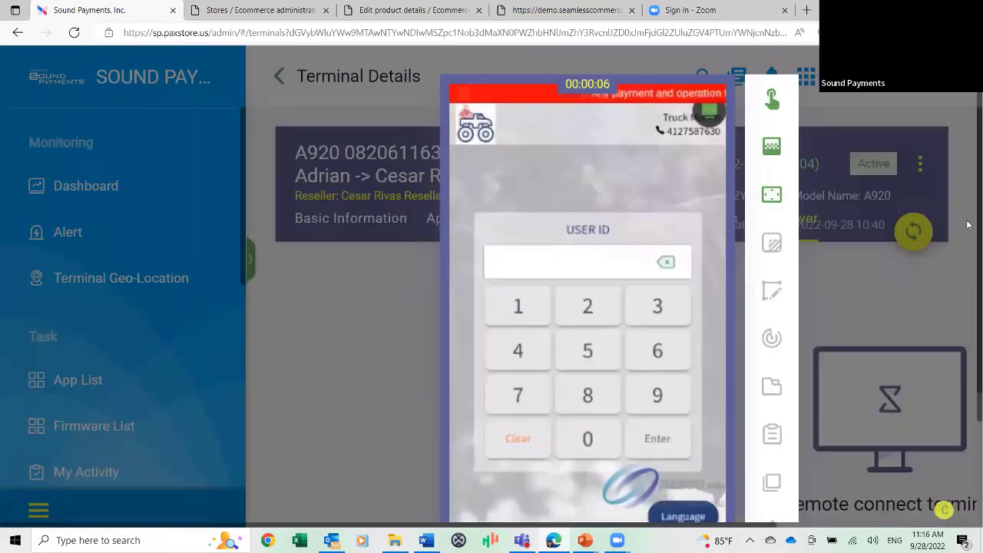
scroll(968, 239, down, 2)
drag(968, 239, 968, 252)
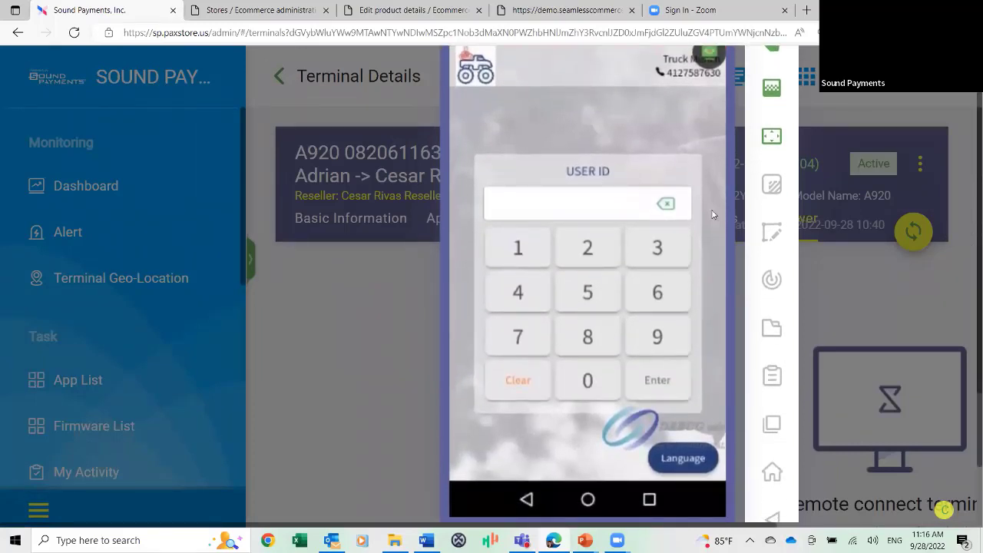
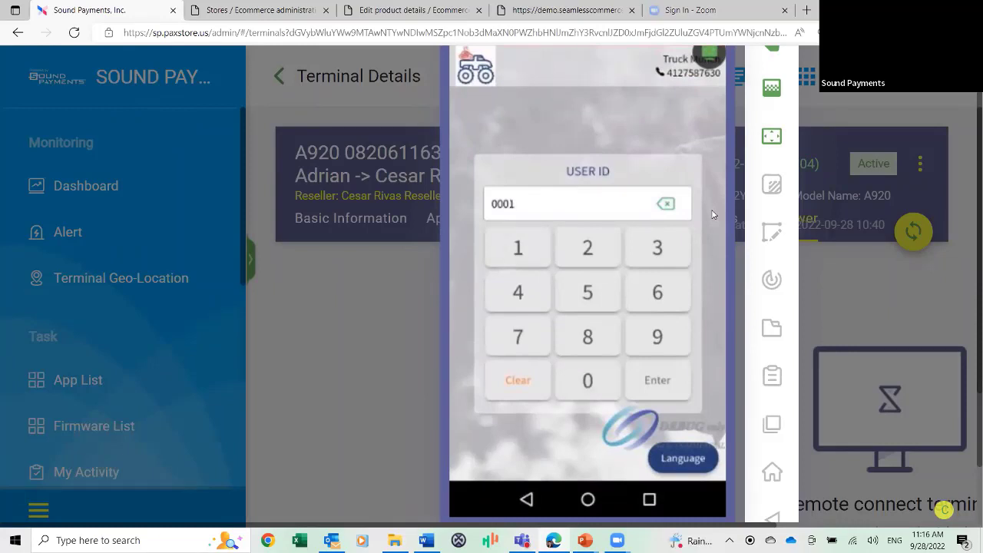
Sign in to the terminal's POS app with user ID 0001 and the account password
key(Return)
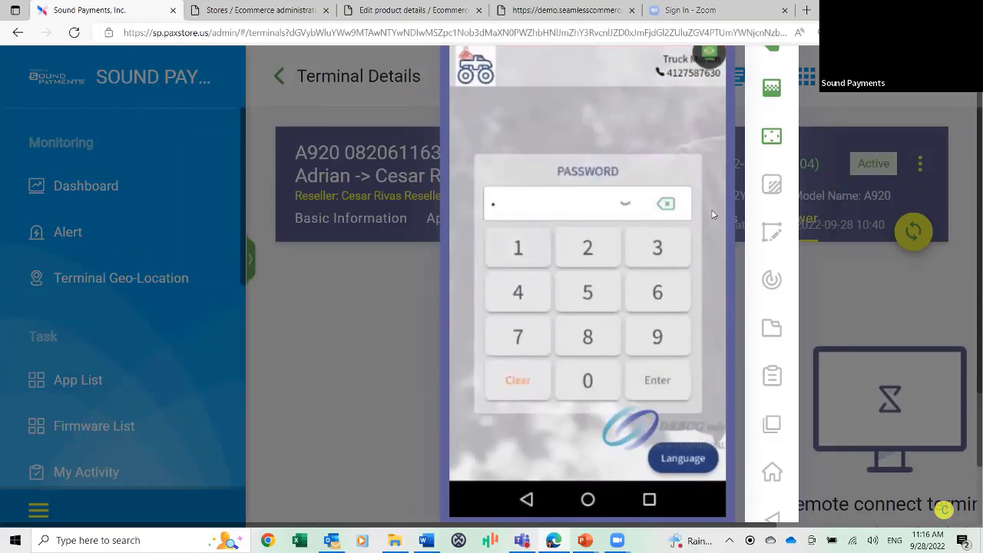
key(Return)
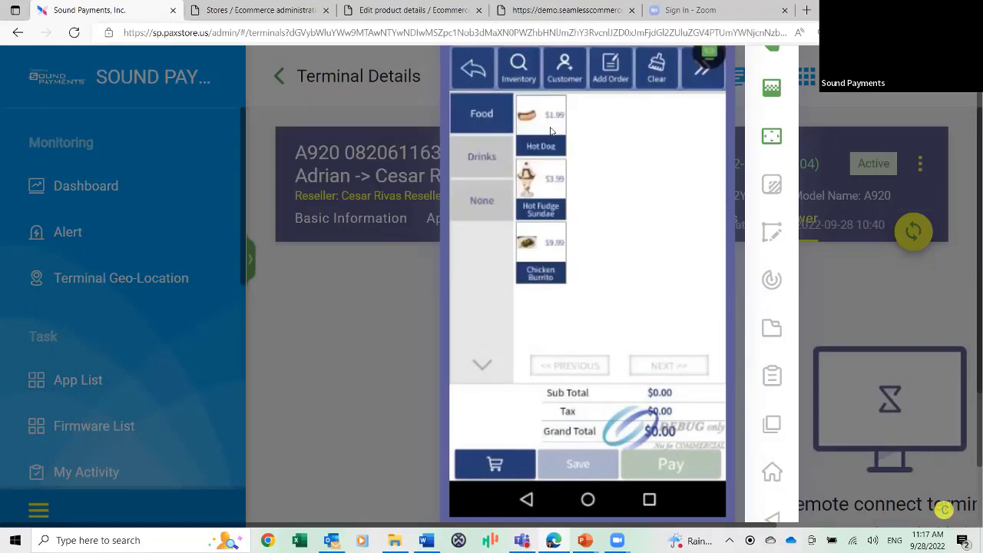
Add a Hot Dog with No Ketchup, Relish, Chili ($0.50), Bun and Sausage, totalling $2.49
click(550, 132)
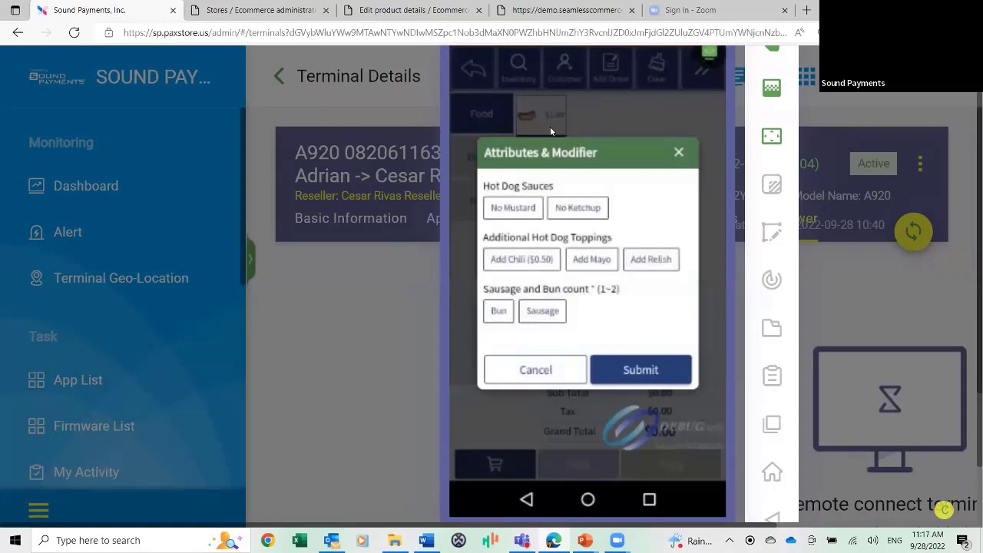
click(572, 213)
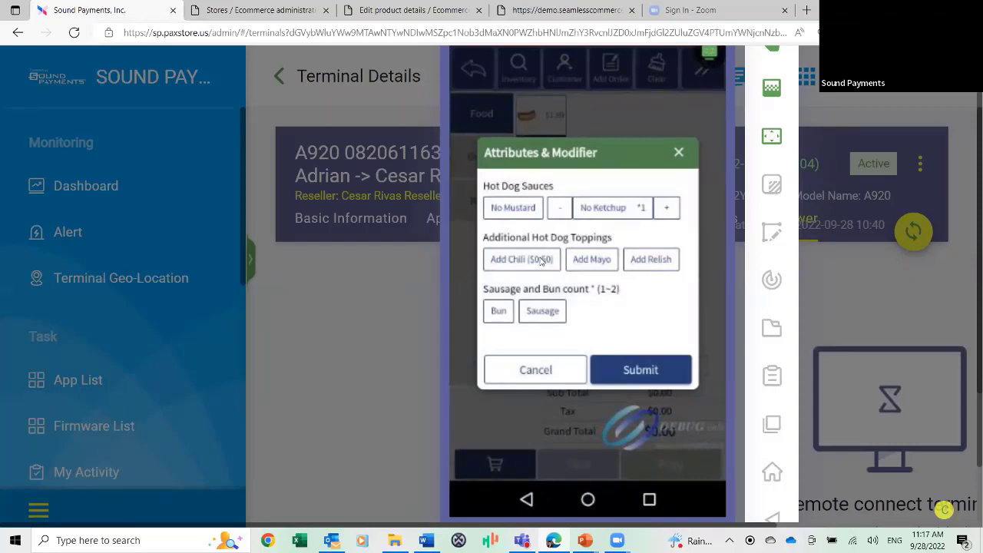
click(664, 264)
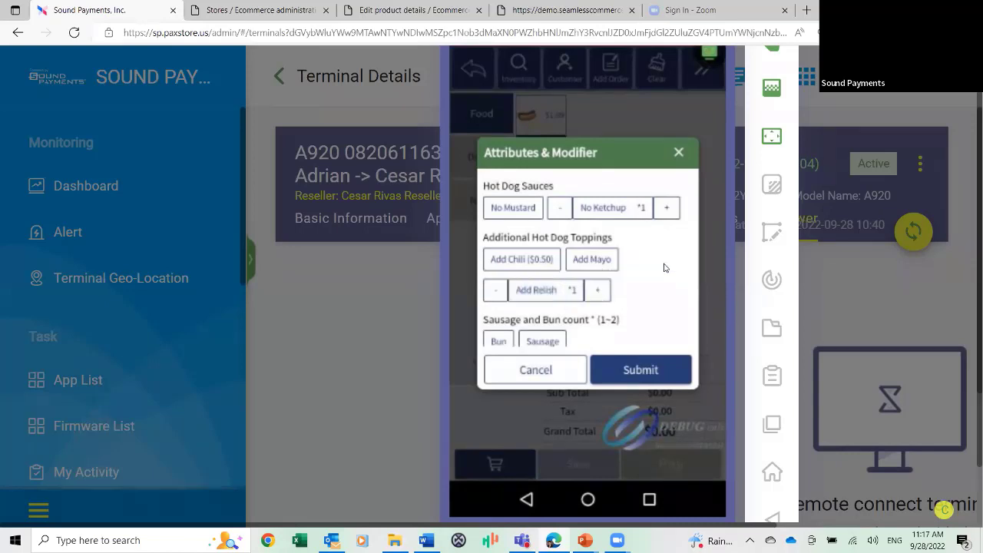
click(543, 261)
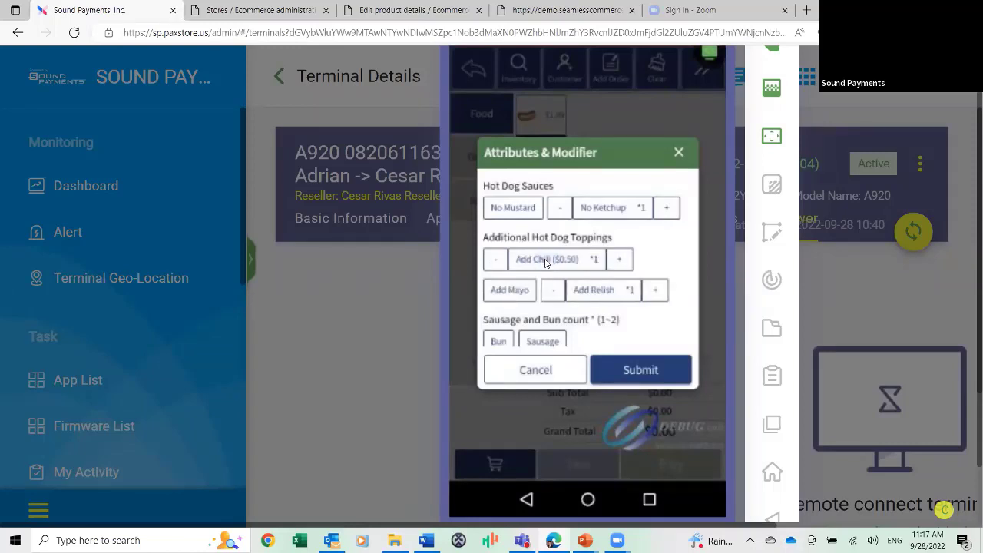
scroll(602, 314, down, 2)
click(494, 331)
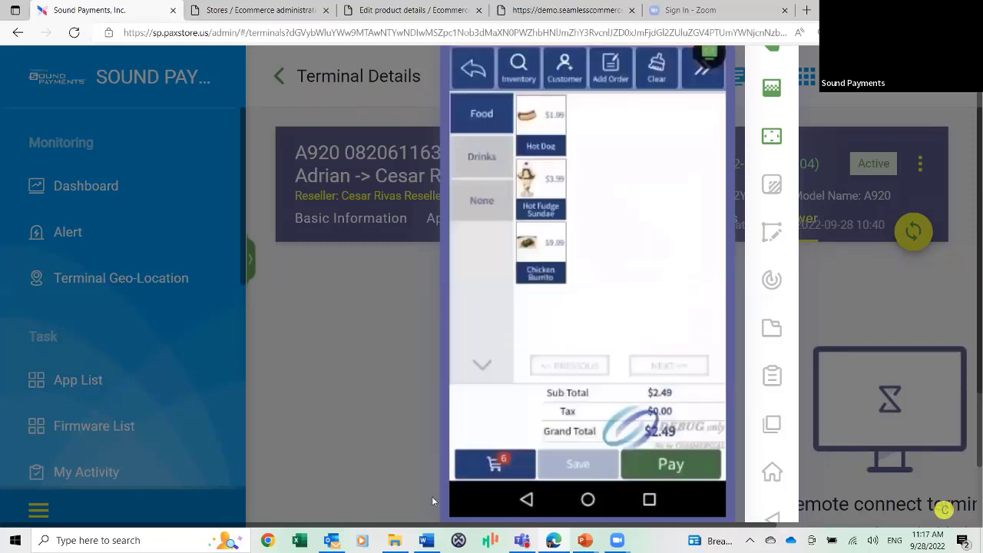
click(495, 465)
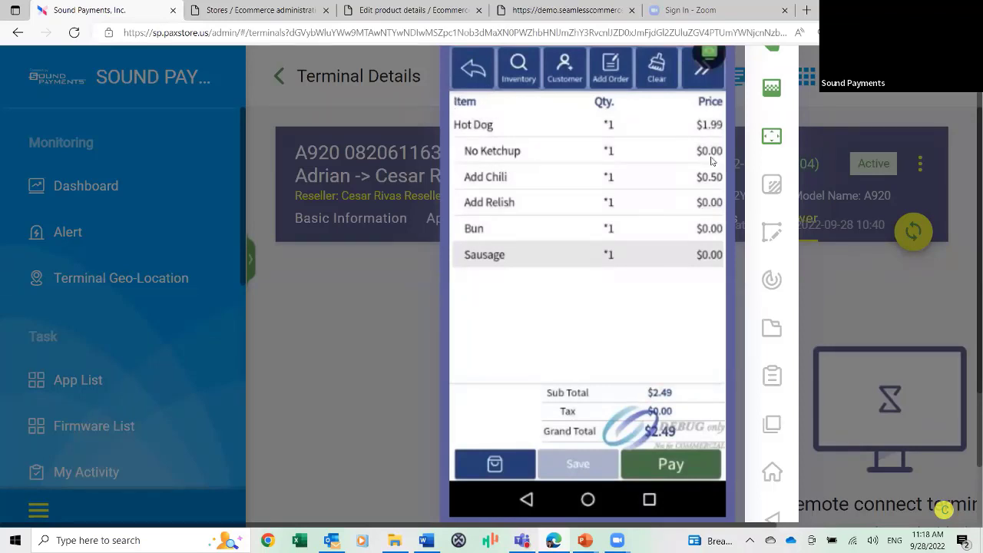
Add a Chicken Burrito with Hold Salsa, Sour Cream and Guac to the order
click(527, 320)
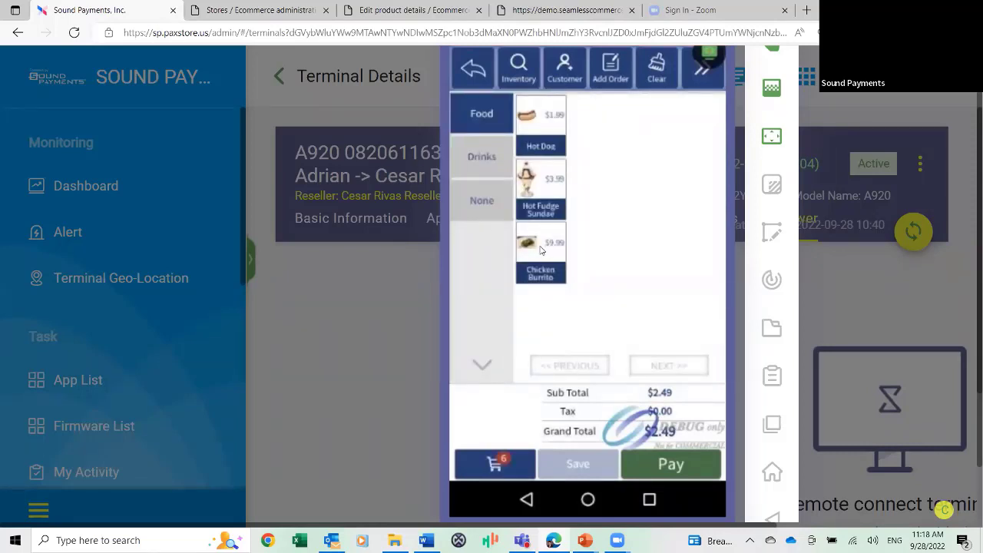
click(541, 250)
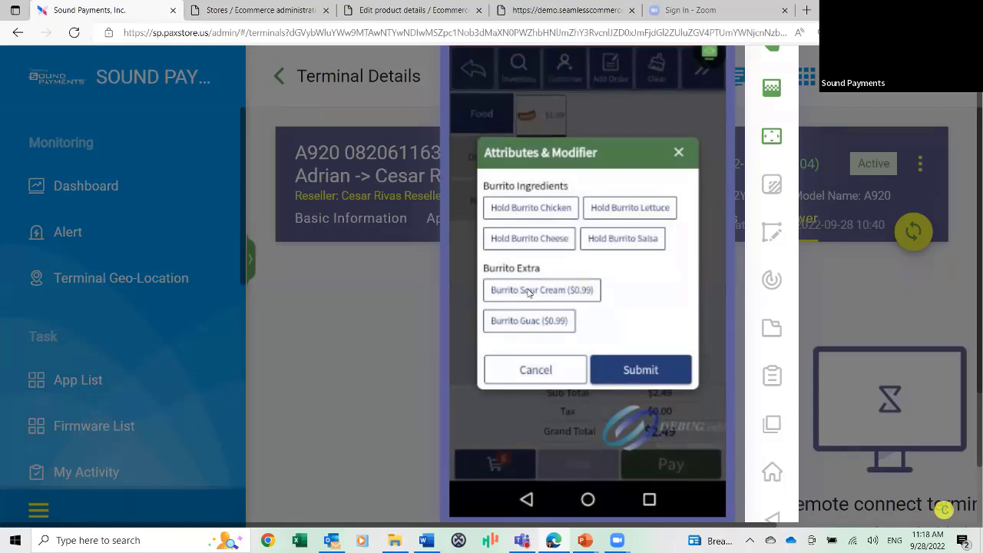
click(615, 244)
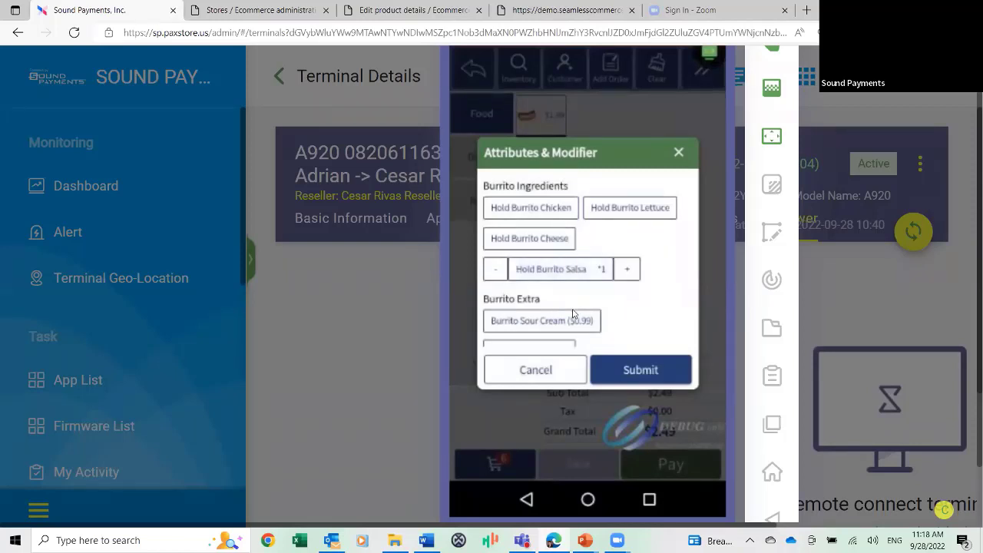
scroll(570, 315, down, 1)
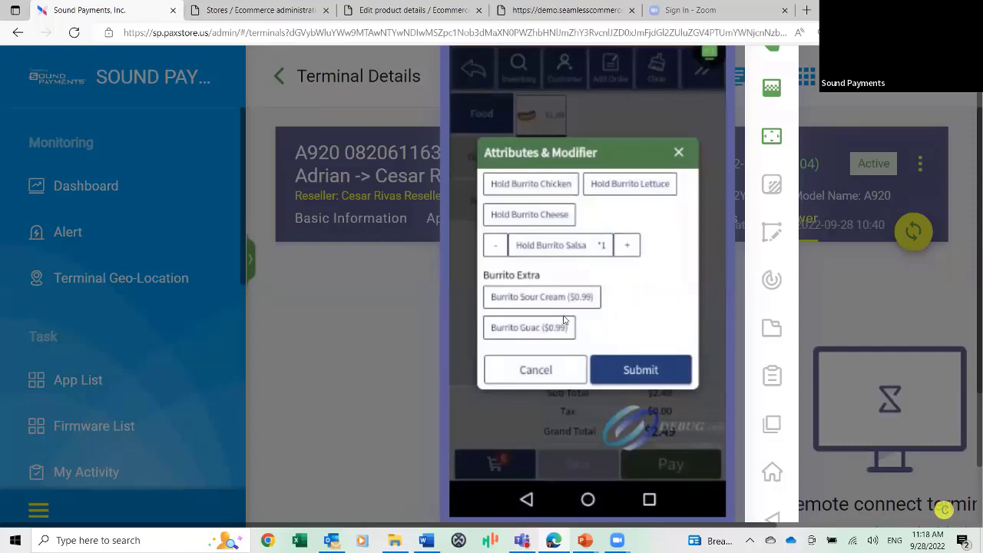
click(564, 320)
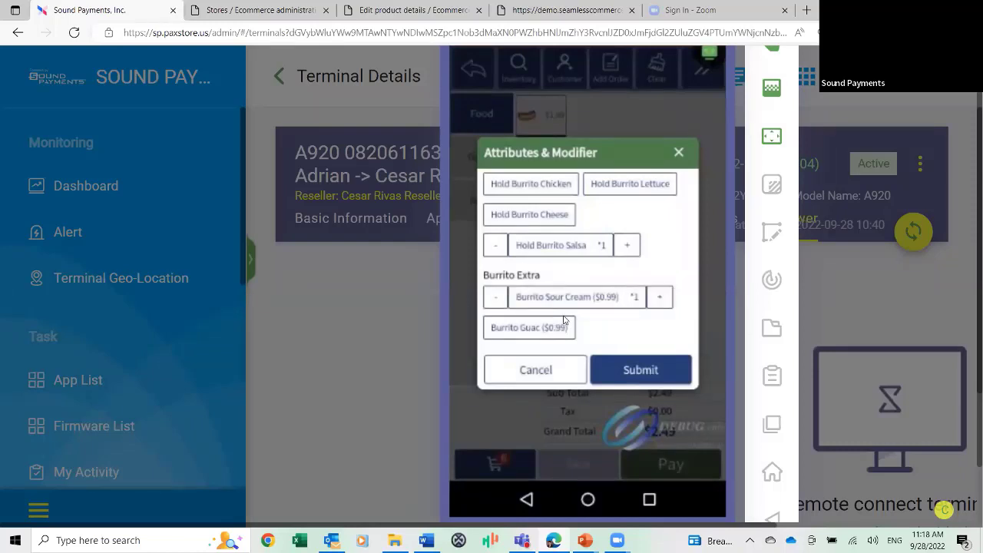
click(565, 320)
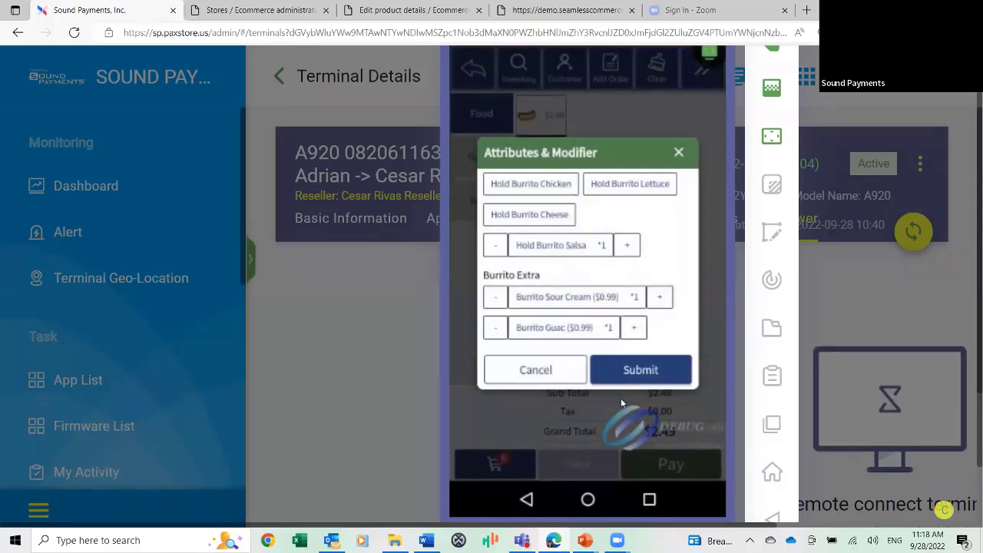
click(631, 371)
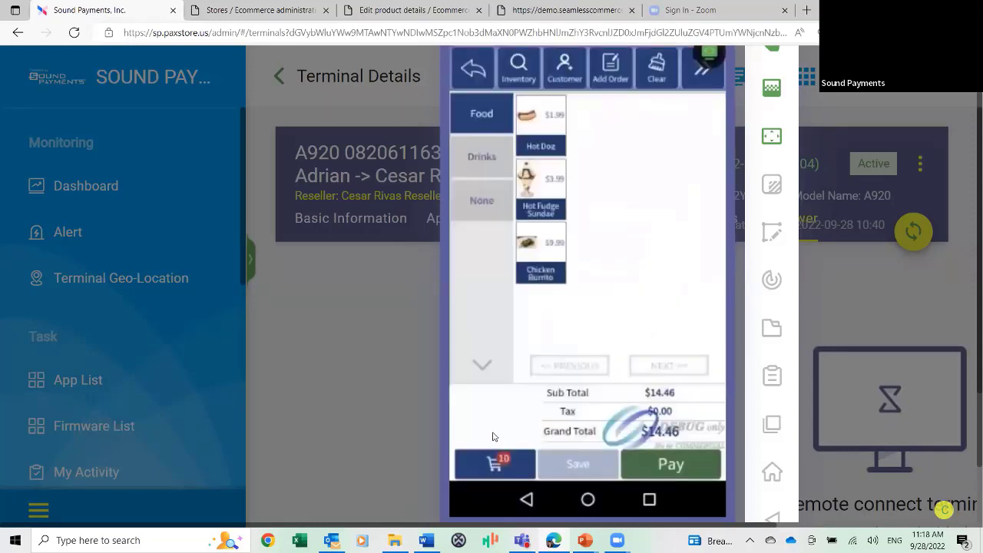
Open the cart listing the Hot Dog and Chicken Burrito with modifiers, $14.46 total
click(495, 462)
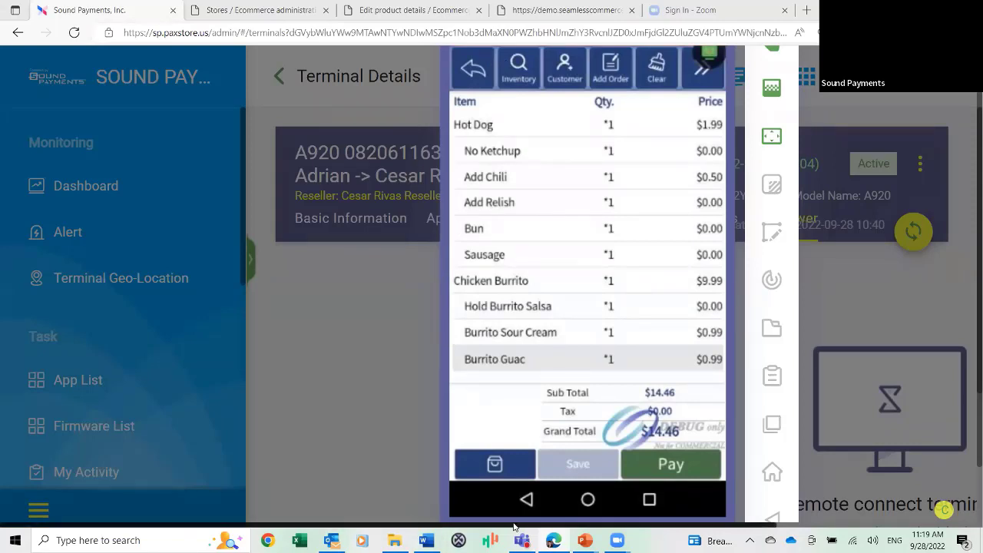
Switch to the PowerPoint slide show and advance to the 'Who We Are…' slide
mouse_move(585, 540)
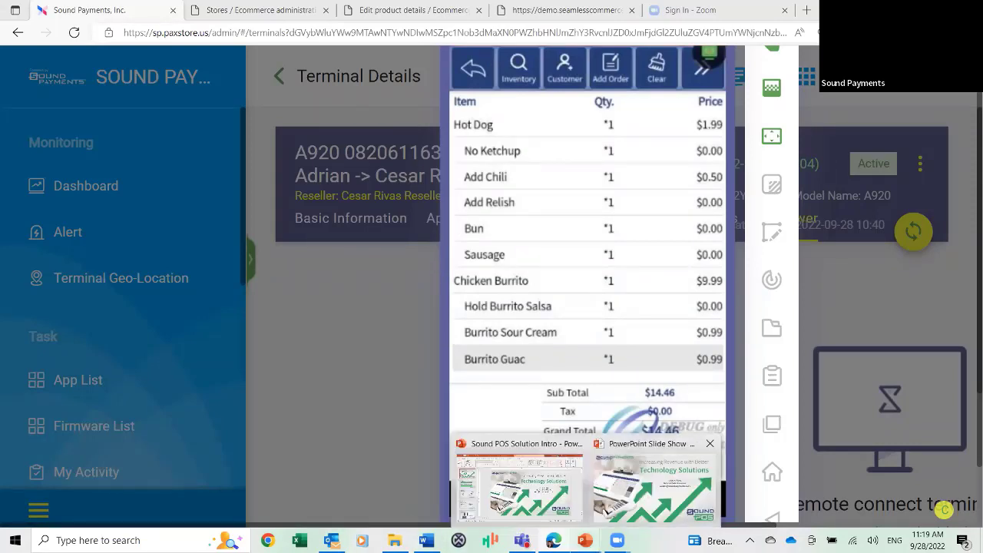
click(628, 486)
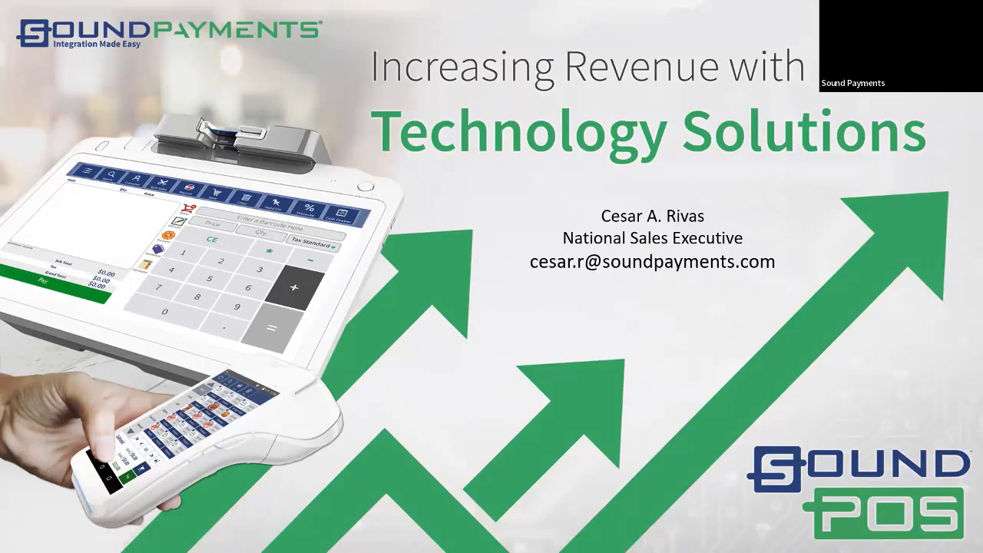
key(Right)
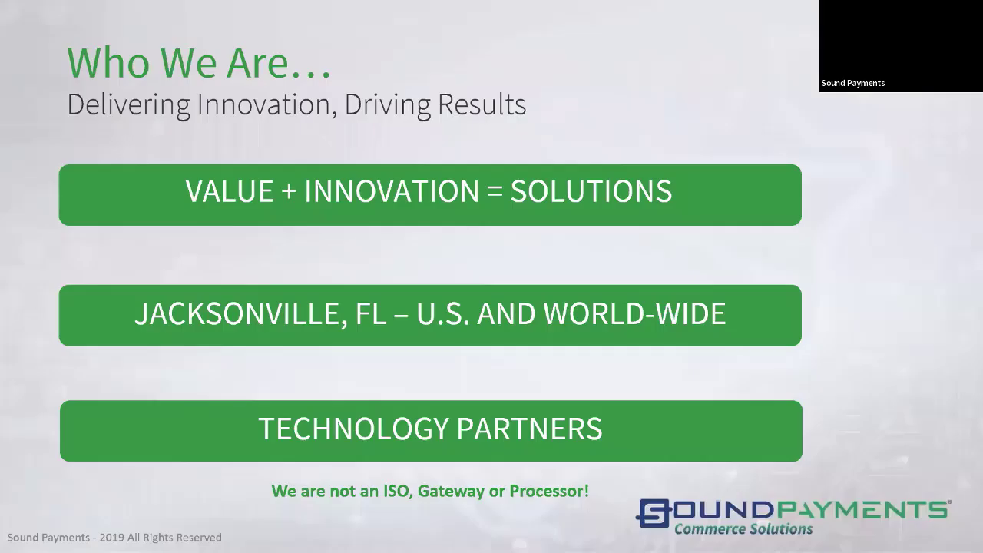